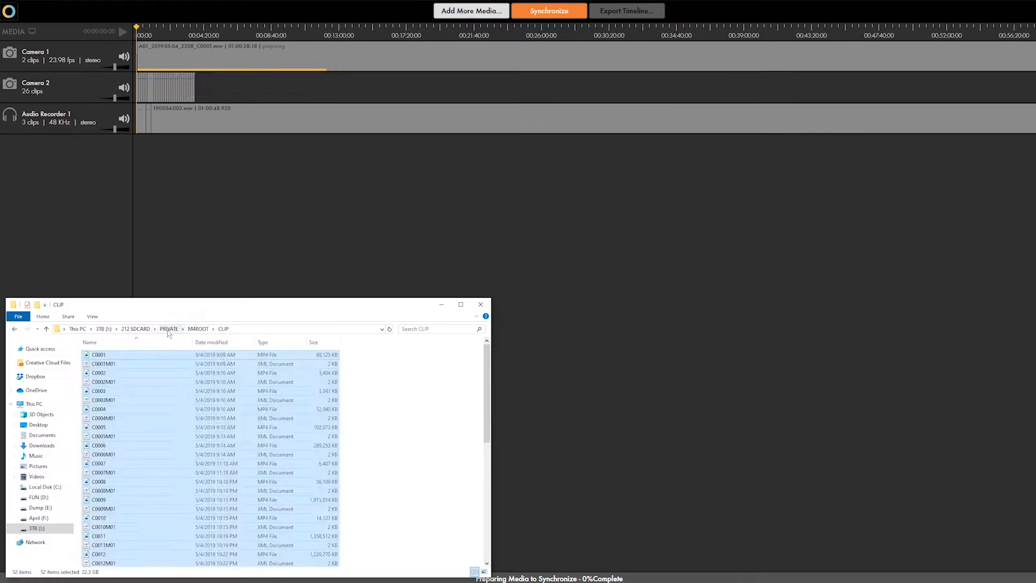
# Synchronize the imported camera clips and audio recorder files
pyautogui.click(166, 329)
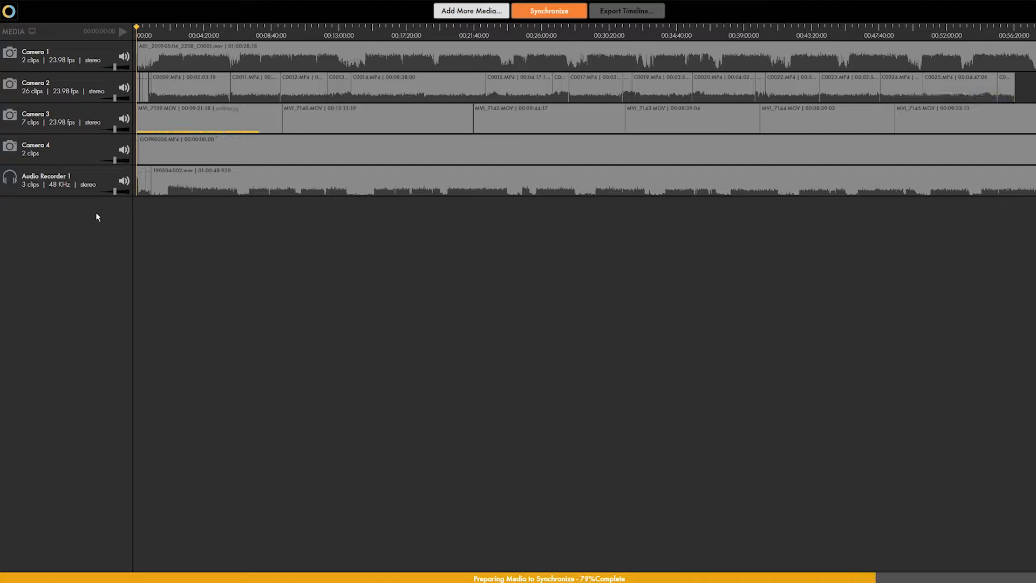
pyautogui.click(557, 14)
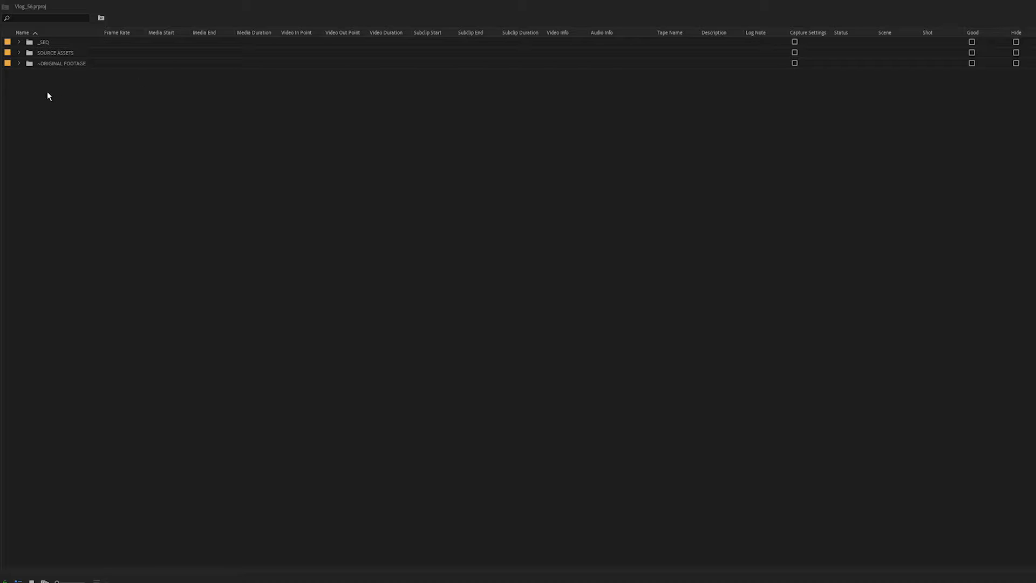
# Select the two camera clips and the H4N audio clip and start creating a multi-camera source sequence
pyautogui.click(19, 63)
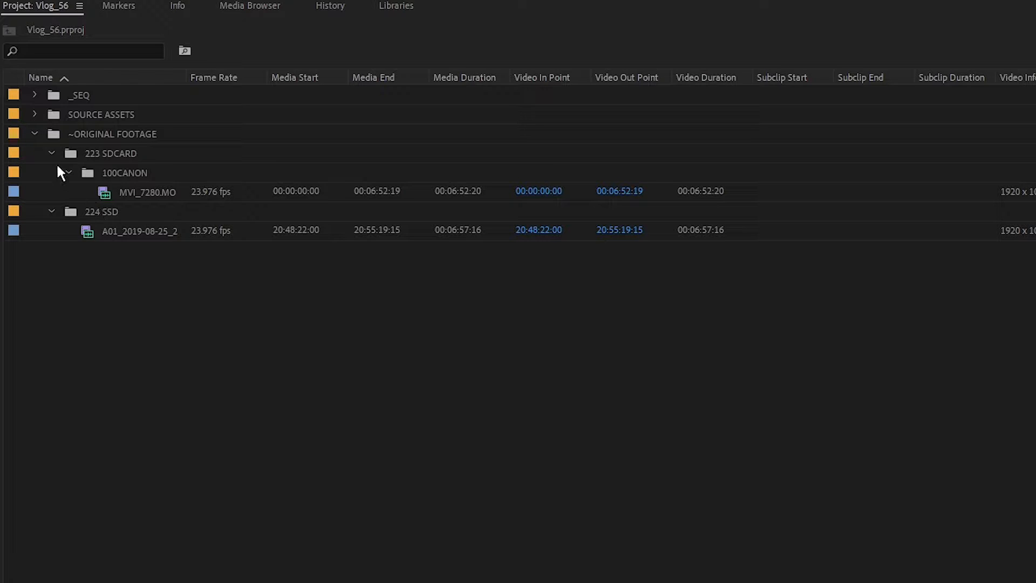
pyautogui.click(34, 114)
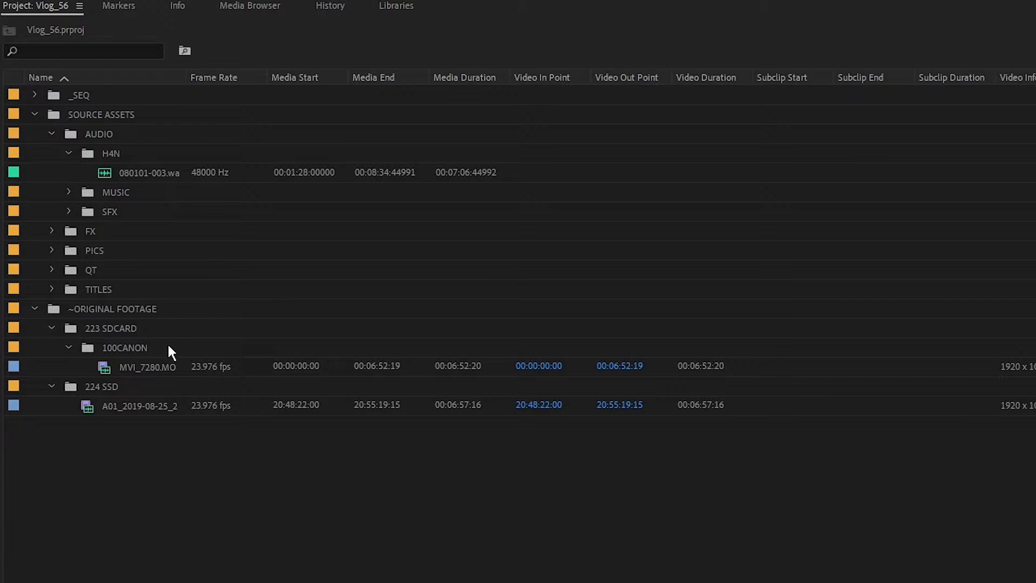
pyautogui.click(86, 406)
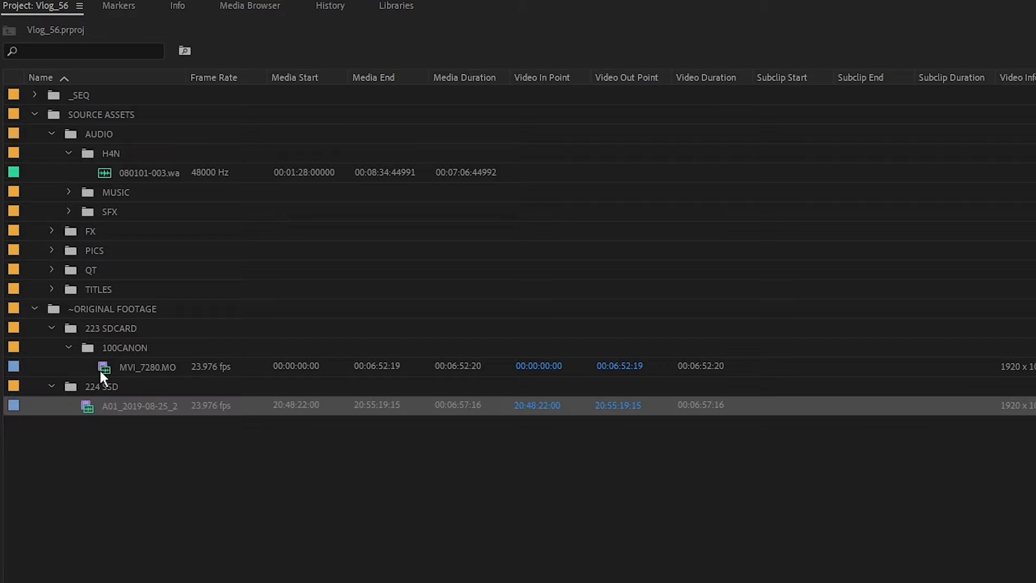
pyautogui.keyDown('ctrl'); pyautogui.click(103, 369); pyautogui.keyUp('ctrl')
pyautogui.keyDown('ctrl'); pyautogui.click(117, 171); pyautogui.keyUp('ctrl')
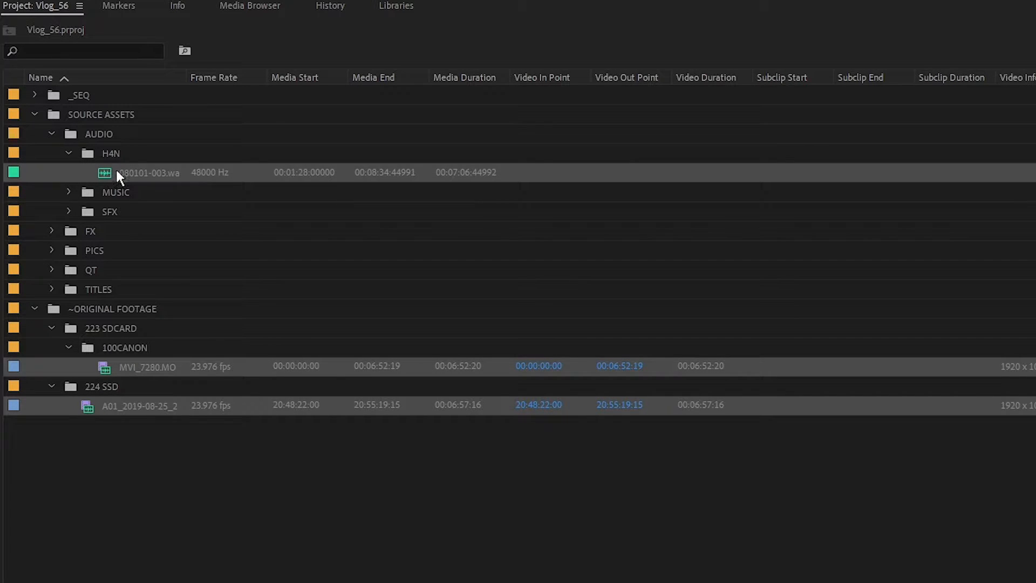
pyautogui.rightClick(106, 173)
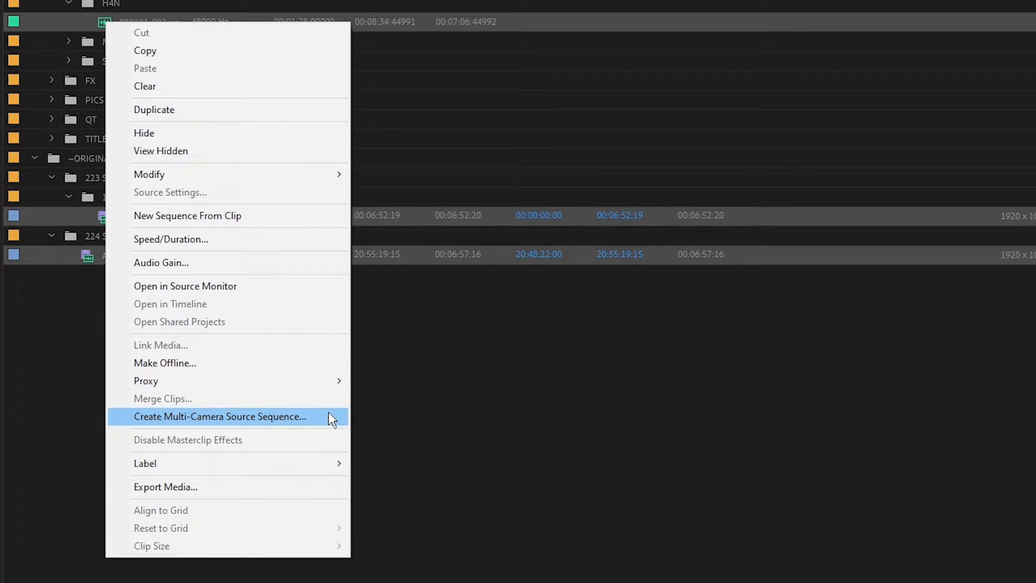
pyautogui.click(330, 417)
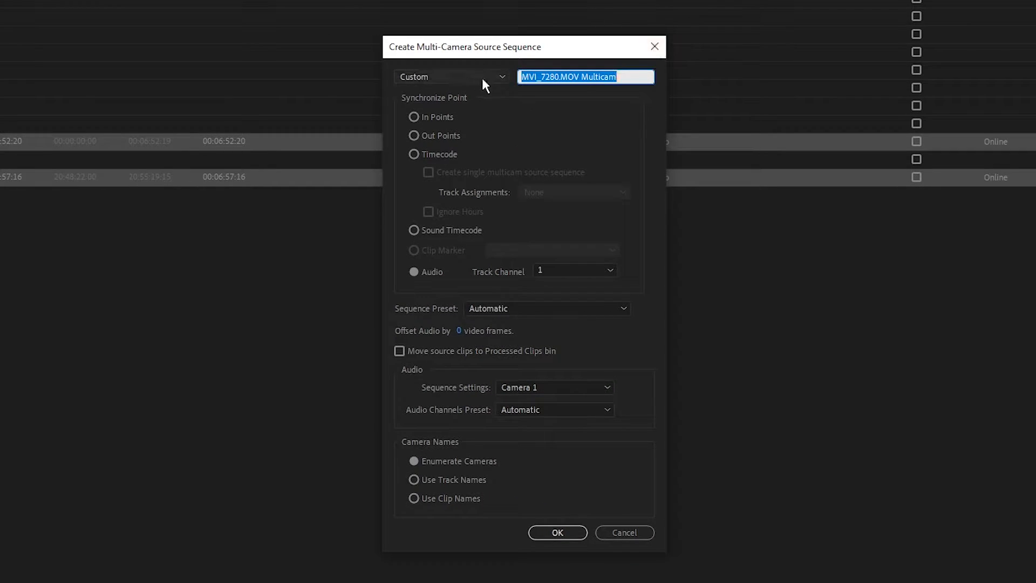
# Name the multi-camera source sequence Test, synchronize it by audio, and create it
pyautogui.write('Test')
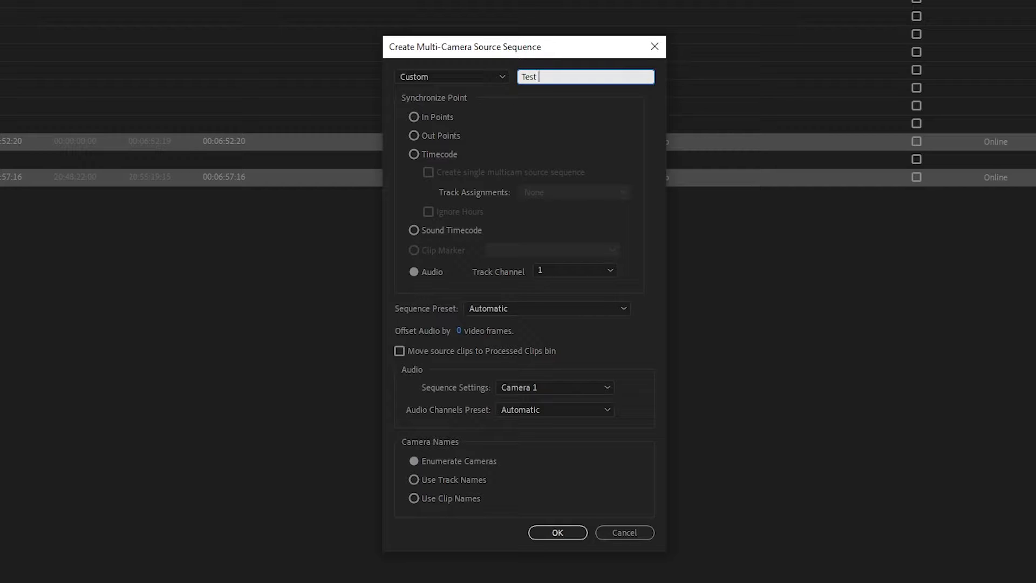
pyautogui.click(475, 74)
pyautogui.click(459, 93)
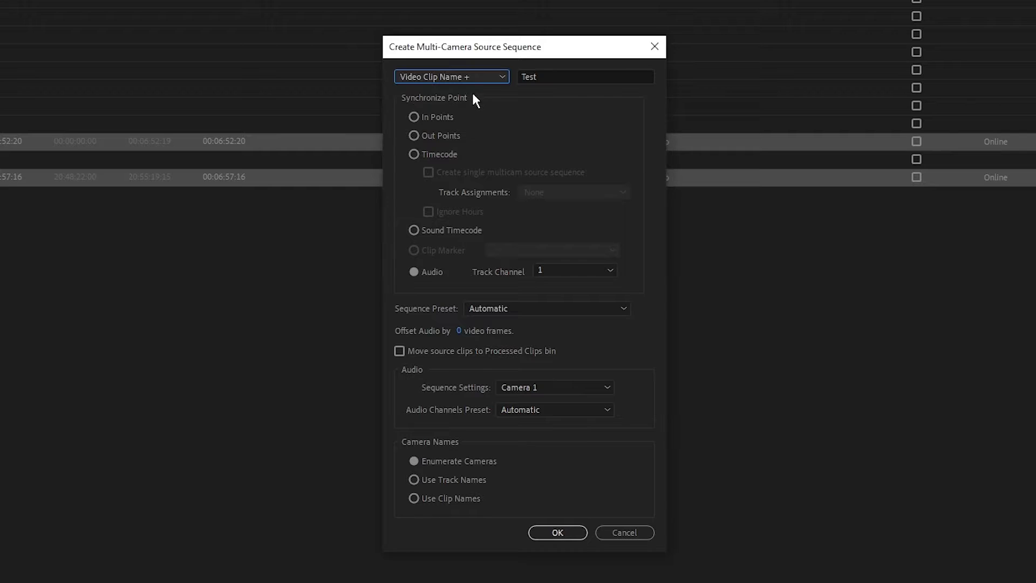
pyautogui.click(478, 75)
pyautogui.click(482, 108)
pyautogui.click(493, 74)
pyautogui.click(484, 122)
pyautogui.click(440, 122)
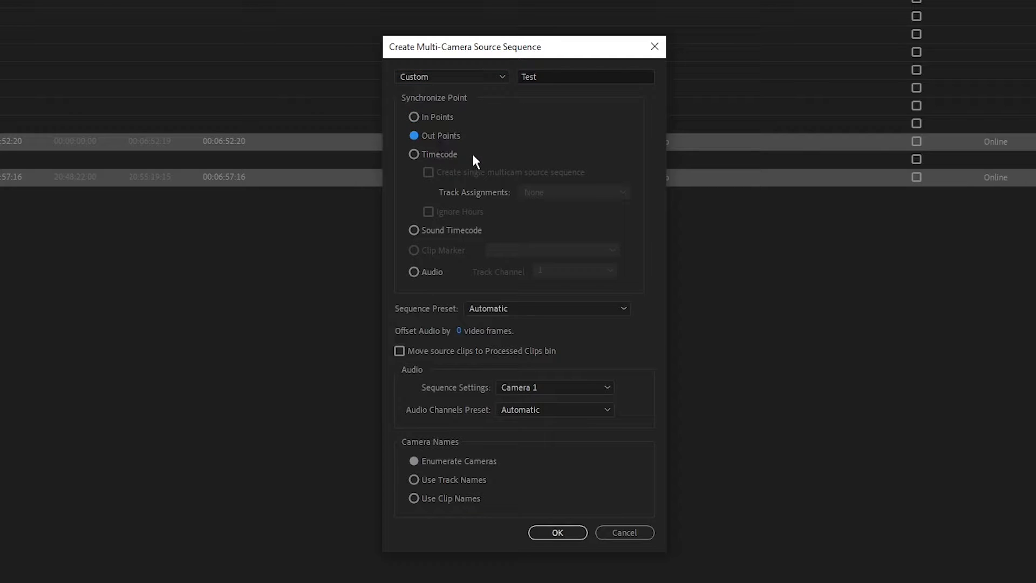
pyautogui.click(424, 278)
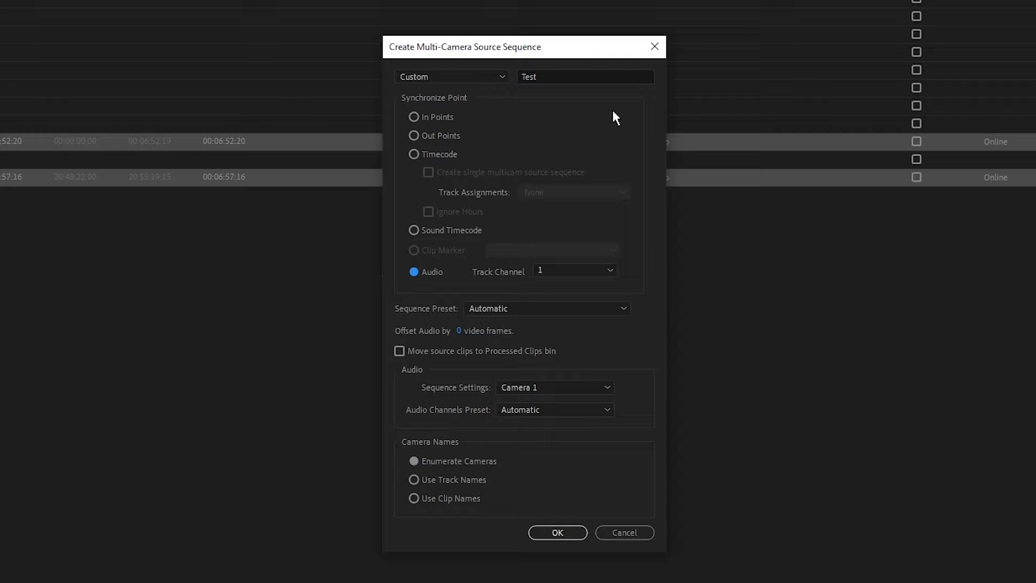
pyautogui.click(532, 350)
pyautogui.click(545, 352)
pyautogui.click(560, 532)
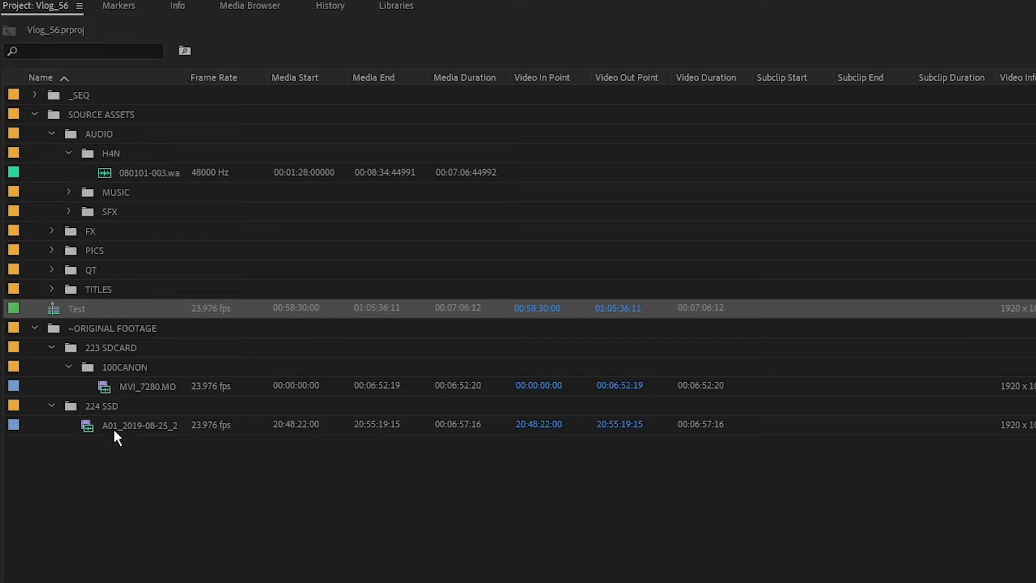
# Move the Test sequence into the _SEQ folder and collapse the other folders
pyautogui.moveTo(51, 307); pyautogui.dragTo(32, 99)
pyautogui.click(34, 96)
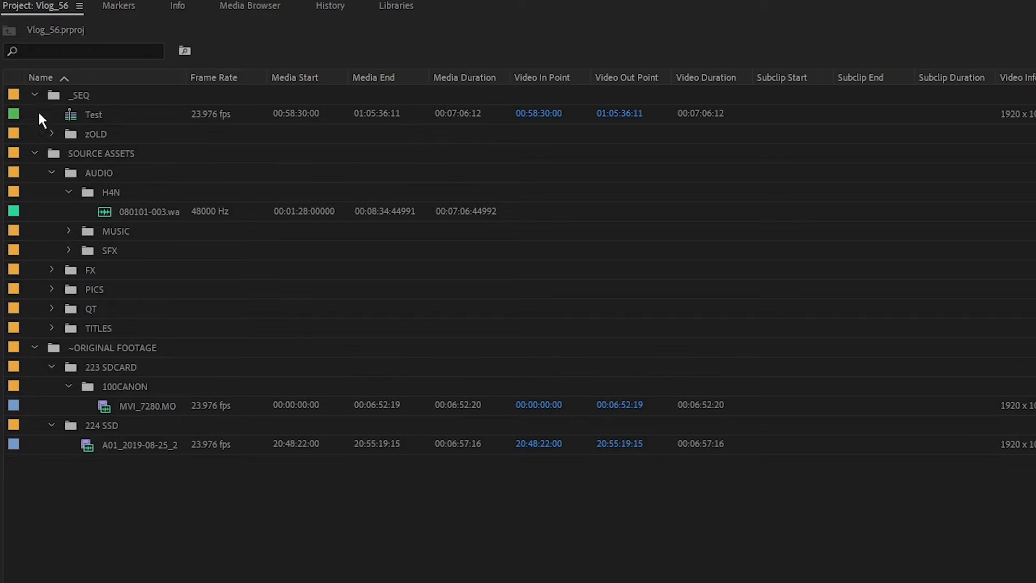
pyautogui.click(35, 154)
pyautogui.click(35, 173)
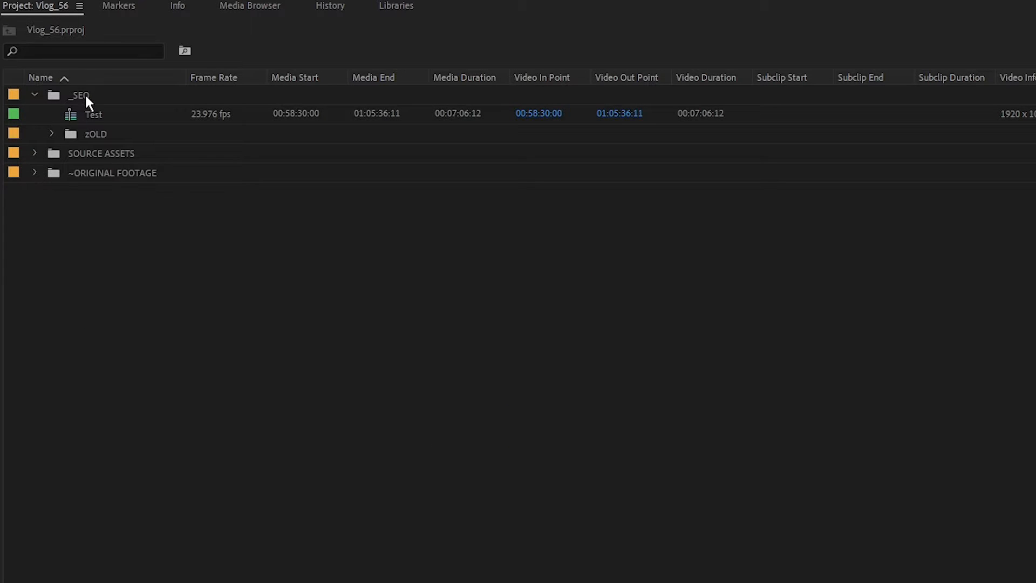
# Open the Test sequence in the timeline and scrub near its start
pyautogui.rightClick(67, 118)
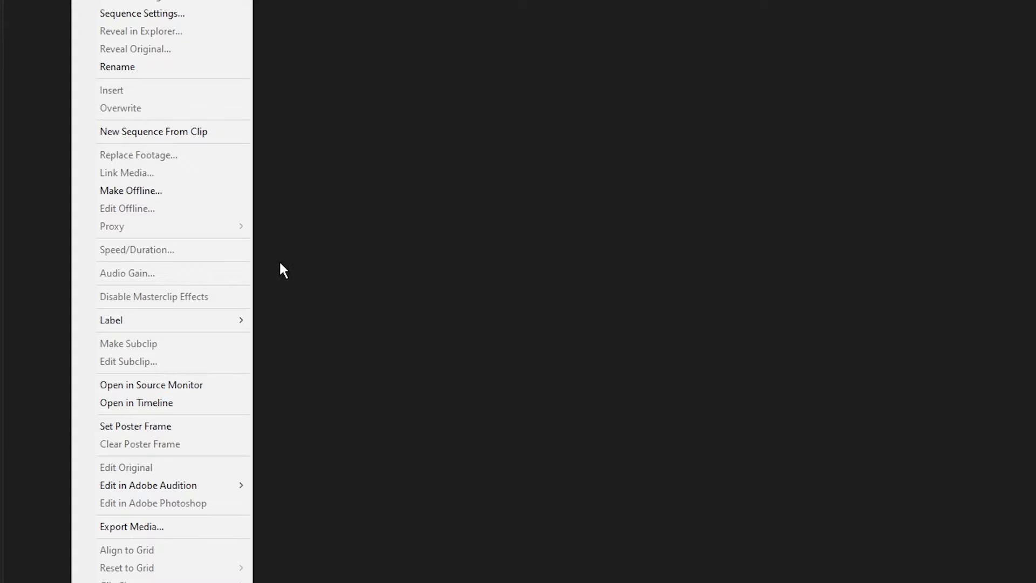
pyautogui.click(213, 404)
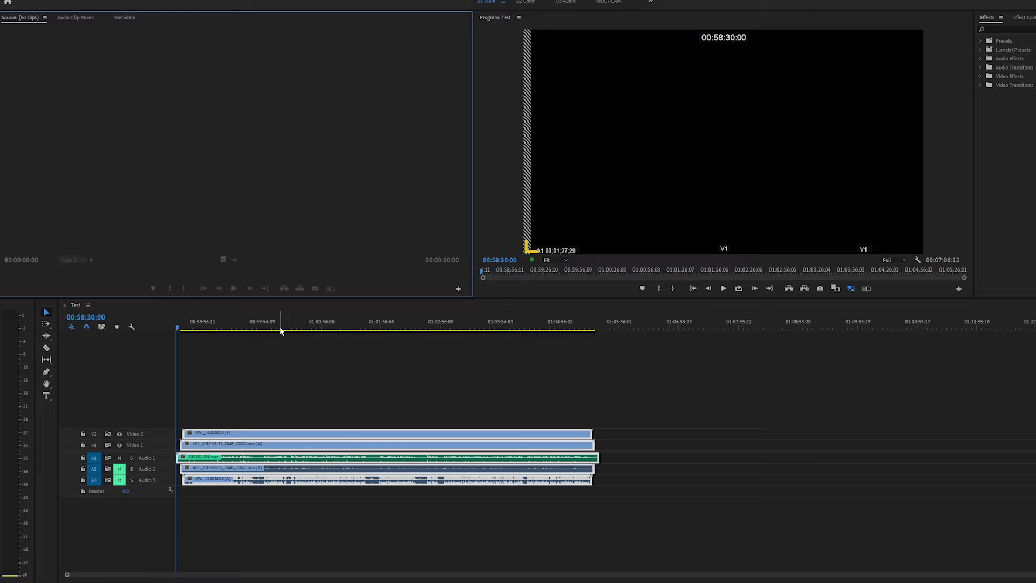
pyautogui.moveTo(193, 331)
pyautogui.mouseDown()
pyautogui.moveTo(221, 332)
pyautogui.moveTo(198, 331)
pyautogui.mouseUp()
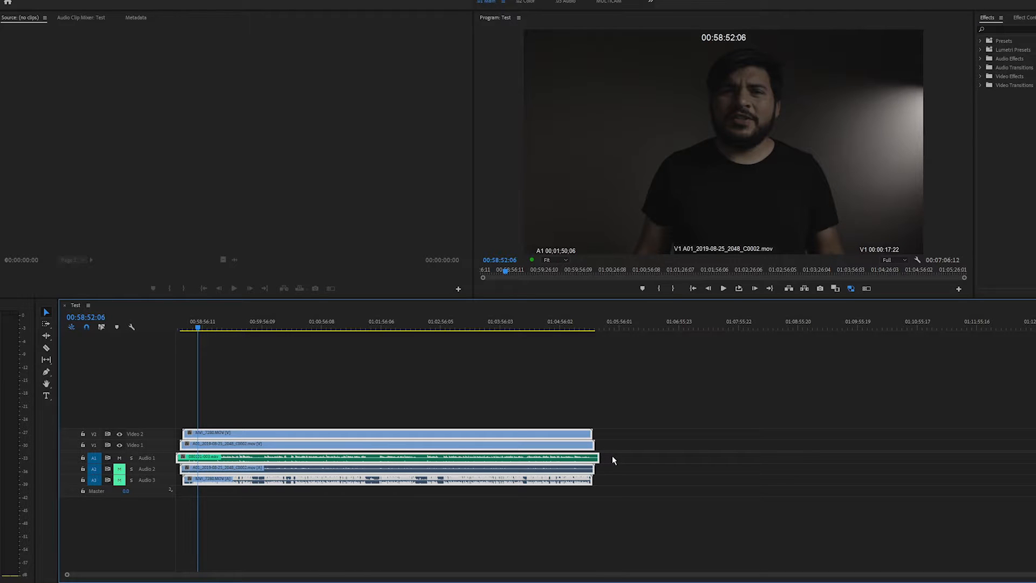
# Solo Audio 1 and Audio 2 and play back a section to check the sync
pyautogui.click(596, 457)
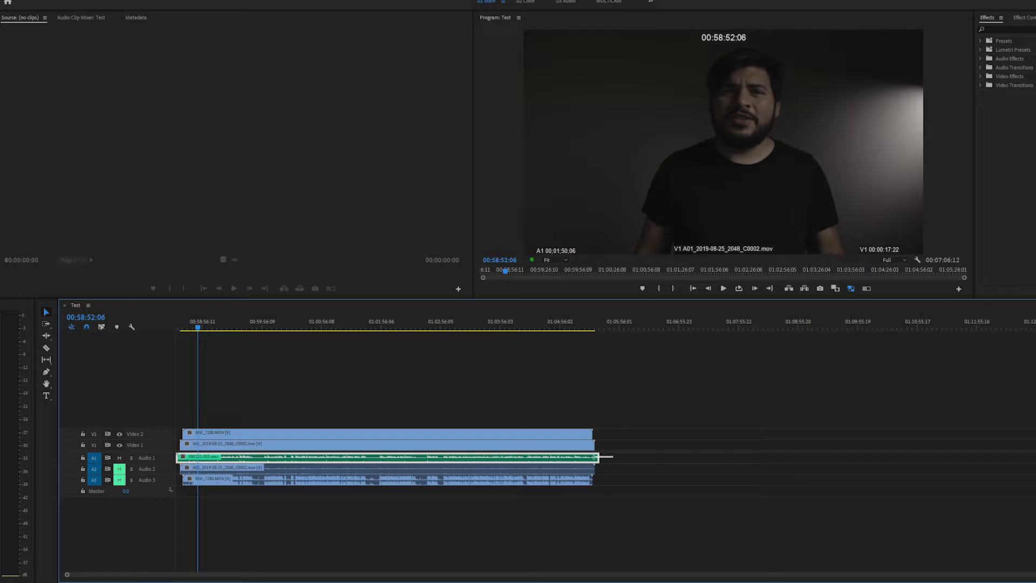
pyautogui.click(131, 457)
pyautogui.click(131, 470)
pyautogui.click(265, 323)
pyautogui.press('space')
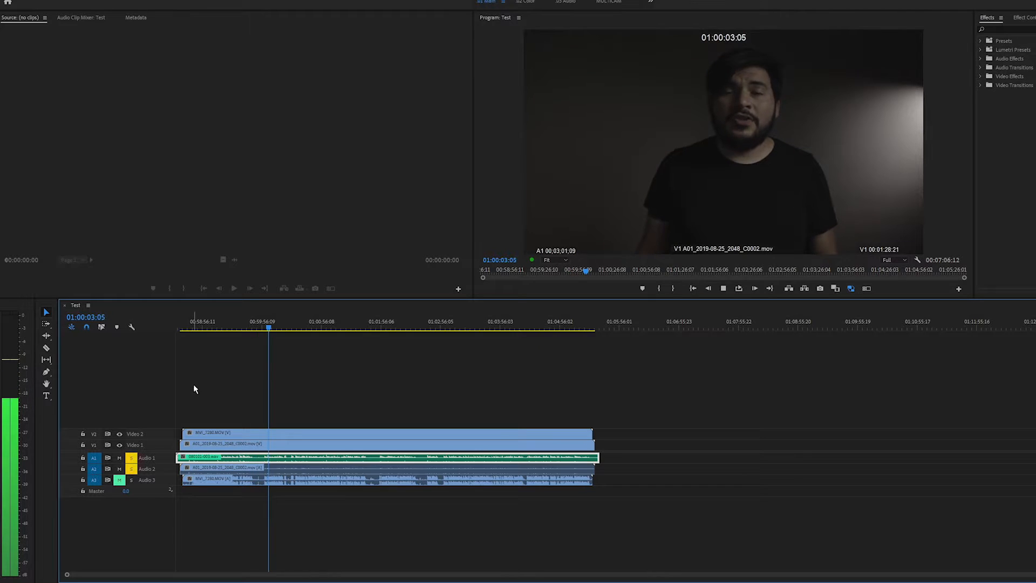
pyautogui.press('space')
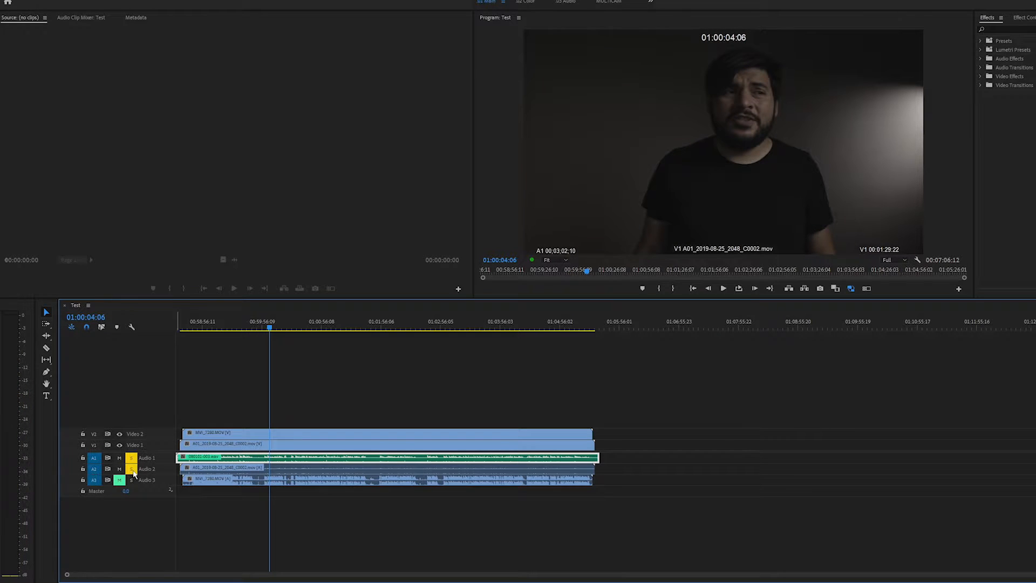
# Switch solo to Audio 1 and Audio 3, mute Audio 2, and play back again
pyautogui.click(131, 469)
pyautogui.click(119, 480)
pyautogui.click(131, 480)
pyautogui.click(119, 469)
pyautogui.press('space')
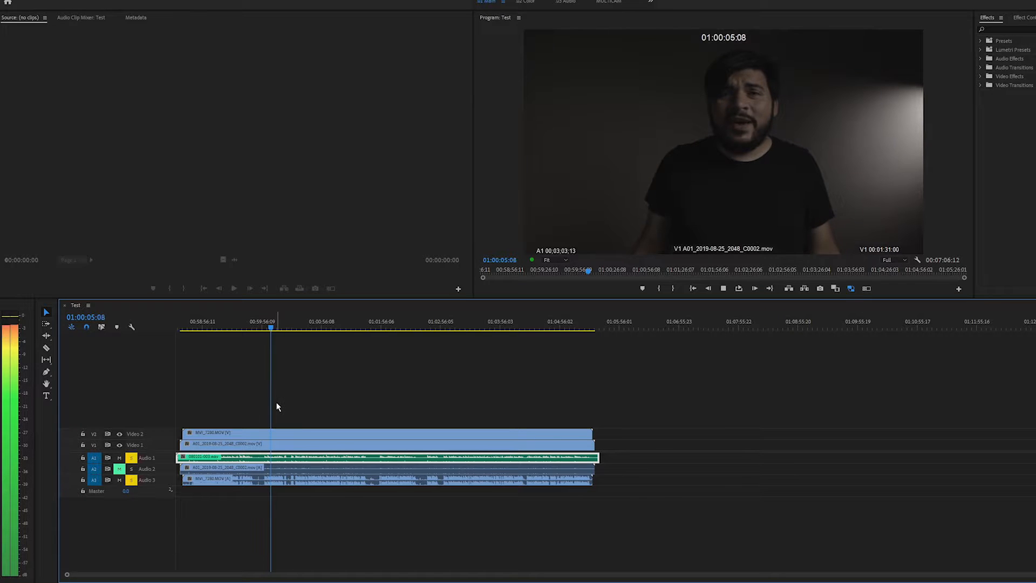
pyautogui.press('space')
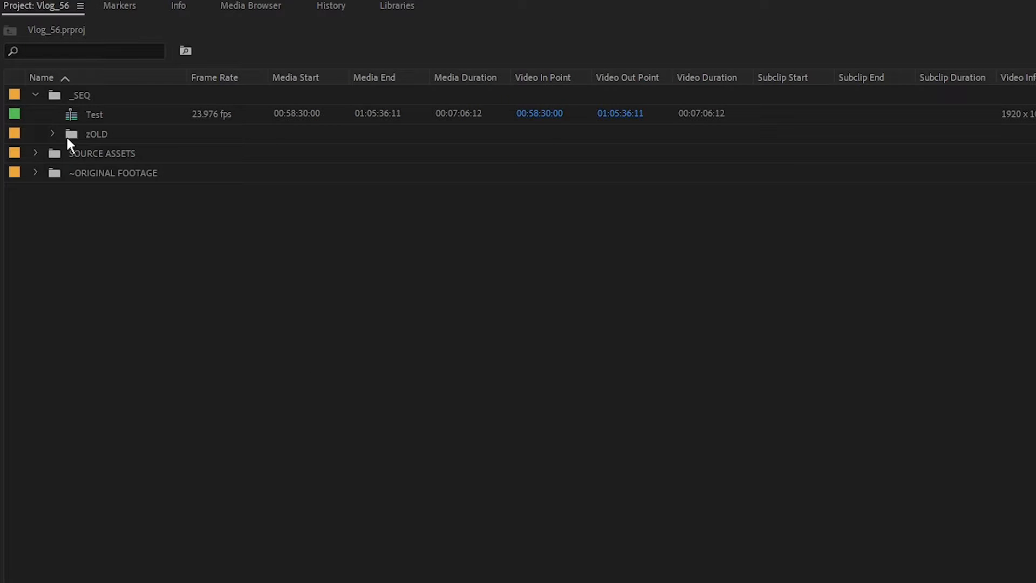
# Duplicate the Test sequence and open the copy in the timeline
pyautogui.rightClick(74, 116)
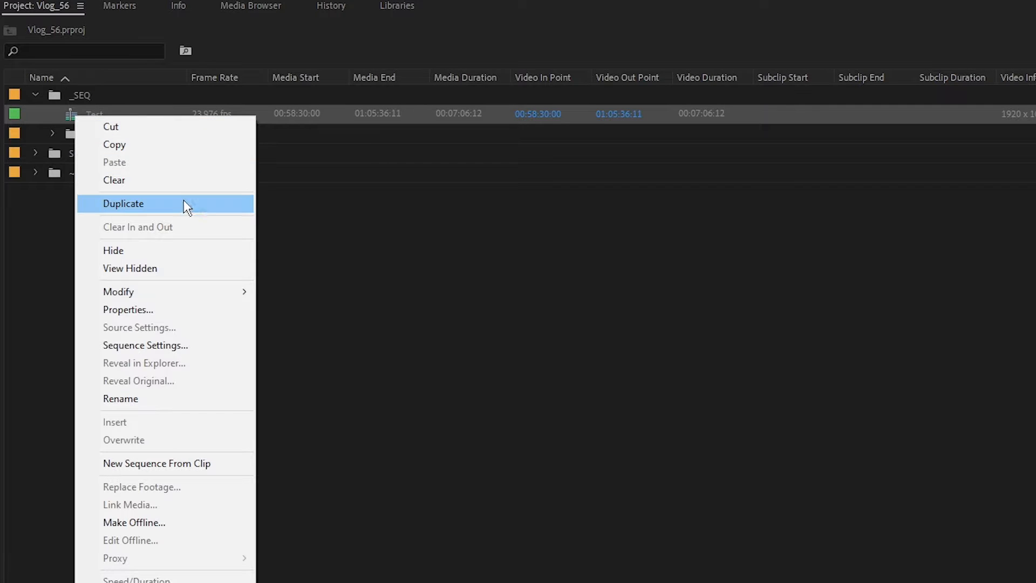
pyautogui.click(185, 211)
pyautogui.rightClick(71, 134)
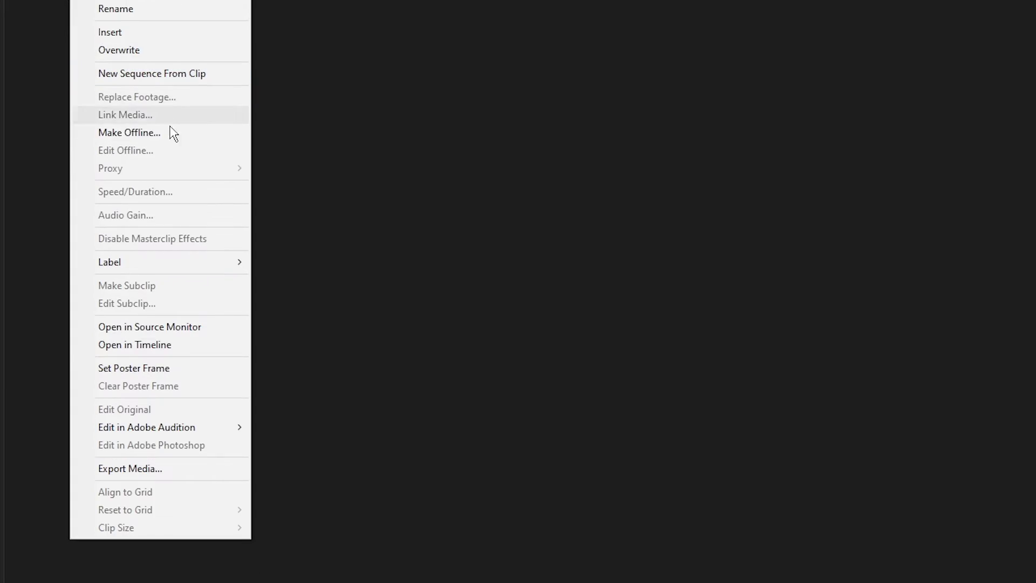
pyautogui.click(189, 348)
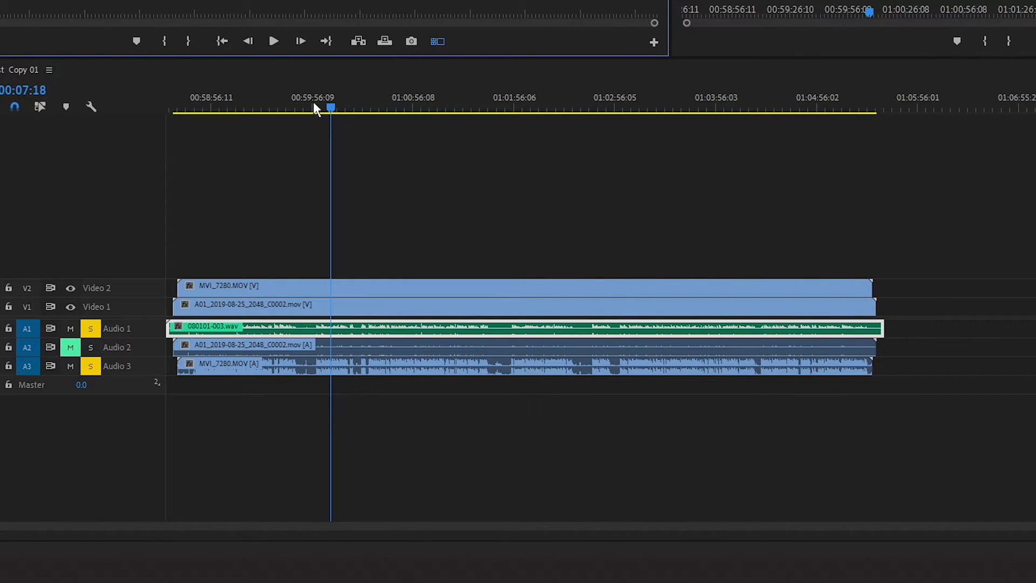
# Delete the camera audio clips on Audio 2 and Audio 3 of the copy and toggle Audio 2's mute
pyautogui.moveTo(932, 347); pyautogui.dragTo(491, 402)
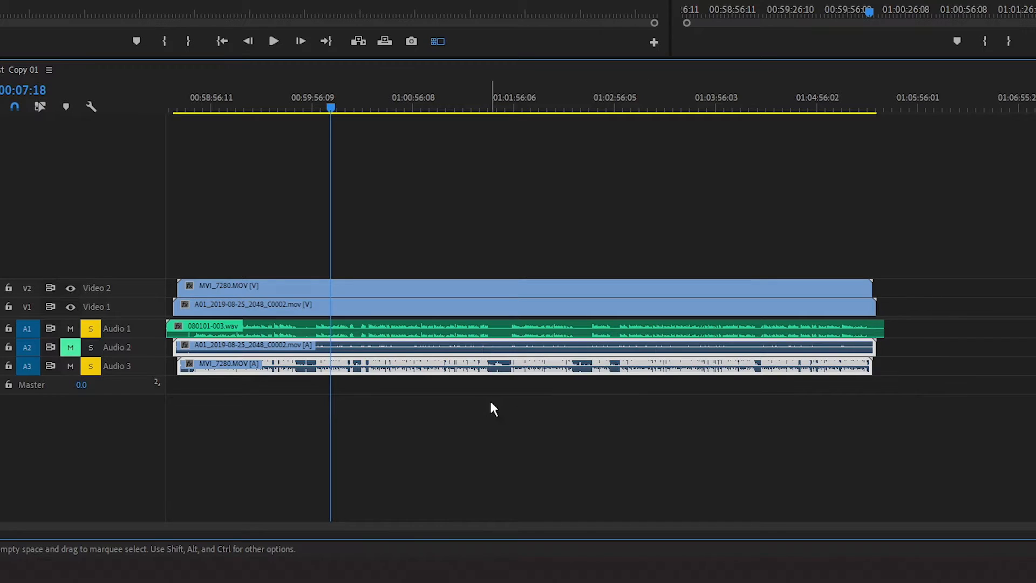
pyautogui.press('Delete')
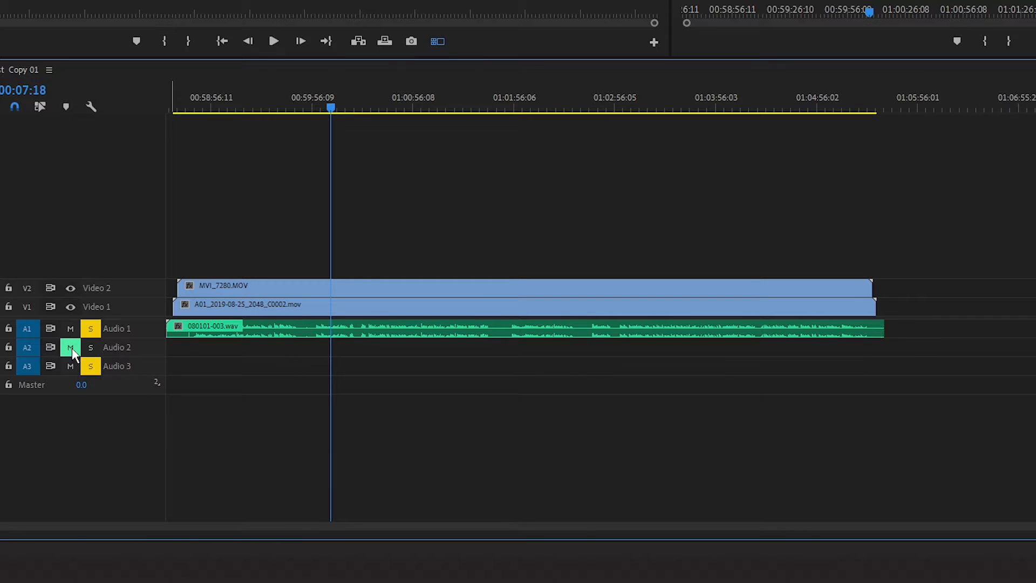
pyautogui.click(73, 351)
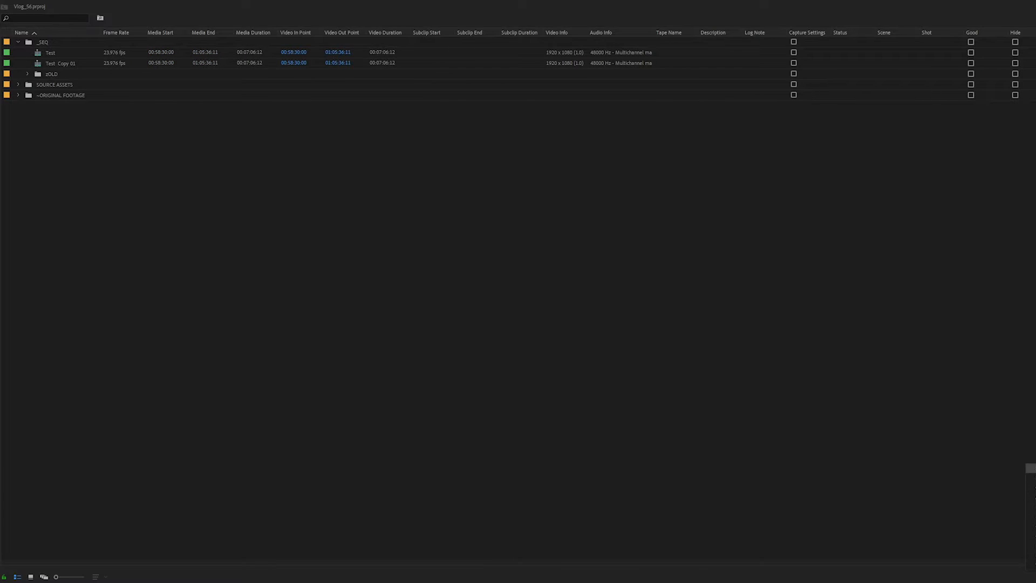
# Create a new sequence named Timeline
pyautogui.hotkey('ctrl', 'n')
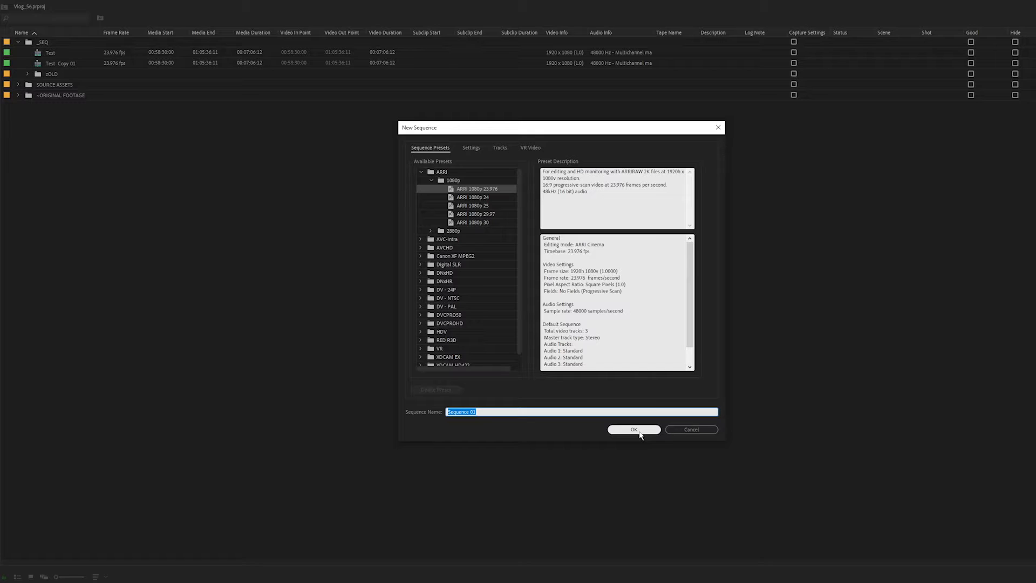
pyautogui.write('Timeline')
pyautogui.click(639, 430)
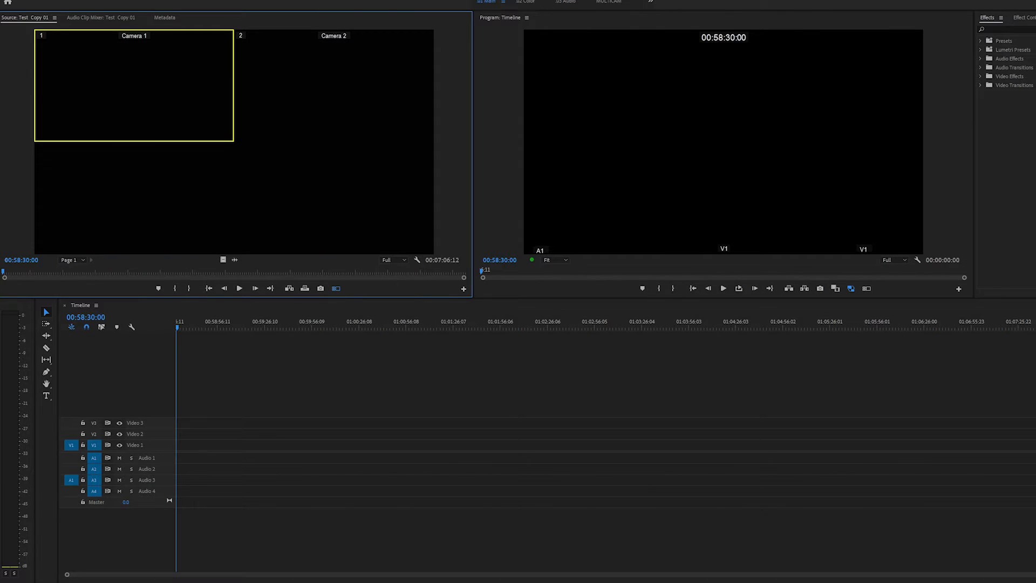
# Add the Test Copy 01 multicam sequence to the Timeline sequence
pyautogui.moveTo(215, 333); pyautogui.dragTo(184, 459)
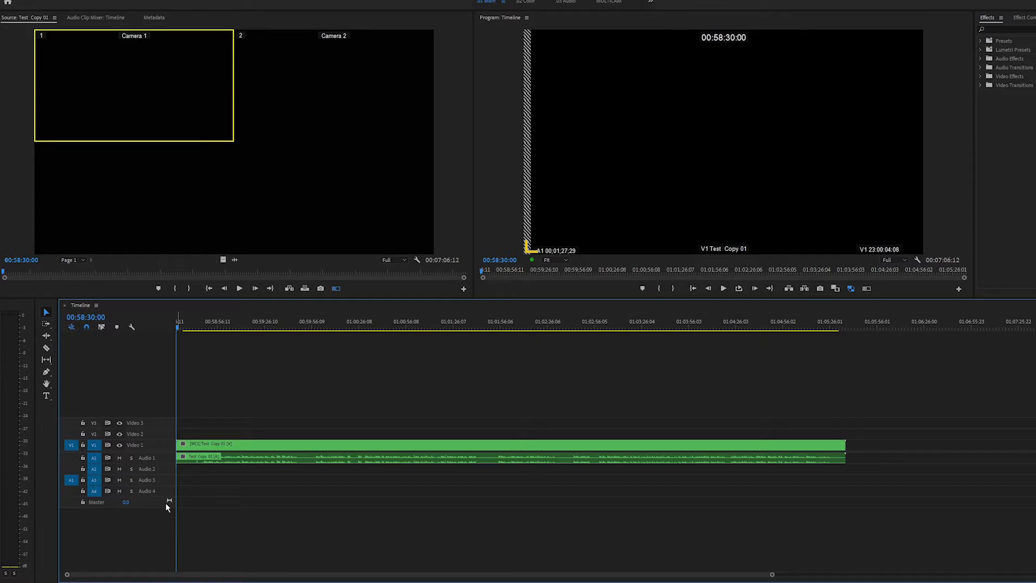
pyautogui.moveTo(213, 326)
pyautogui.mouseDown()
pyautogui.moveTo(225, 326)
pyautogui.moveTo(204, 325)
pyautogui.mouseUp()
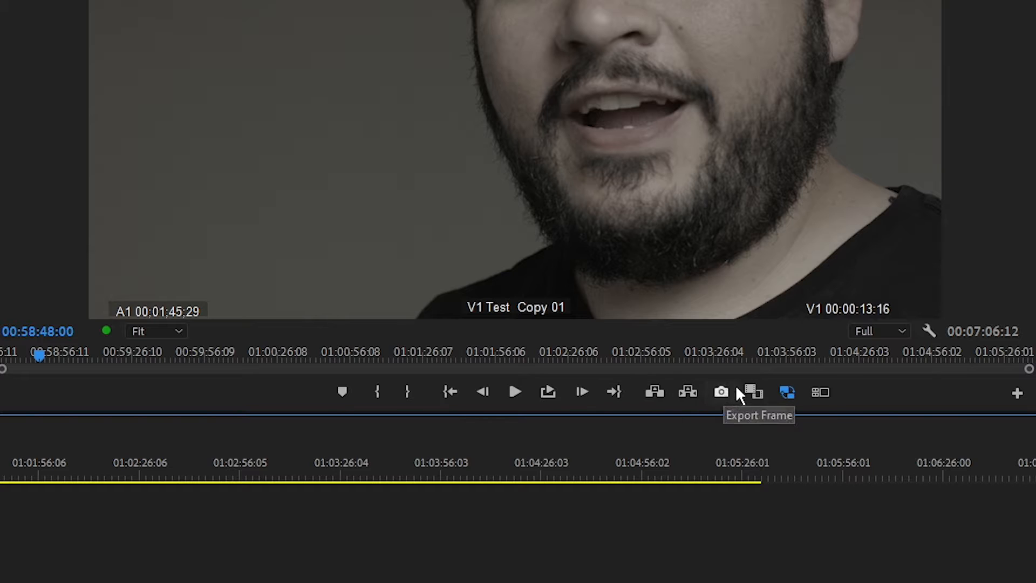
# Toggle the multi-camera view in the program monitor and open the Button Editor
pyautogui.click(789, 393)
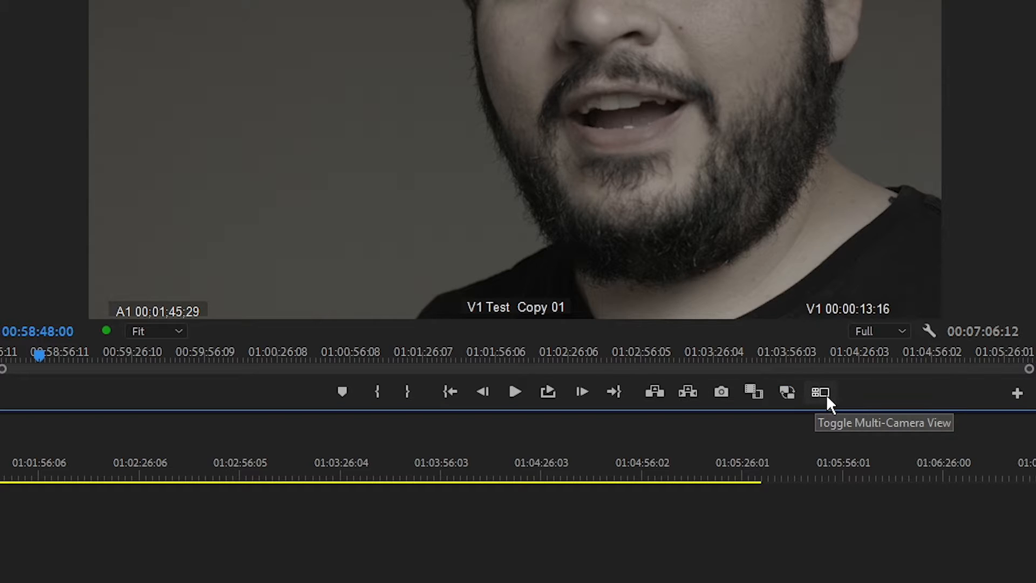
pyautogui.click(828, 398)
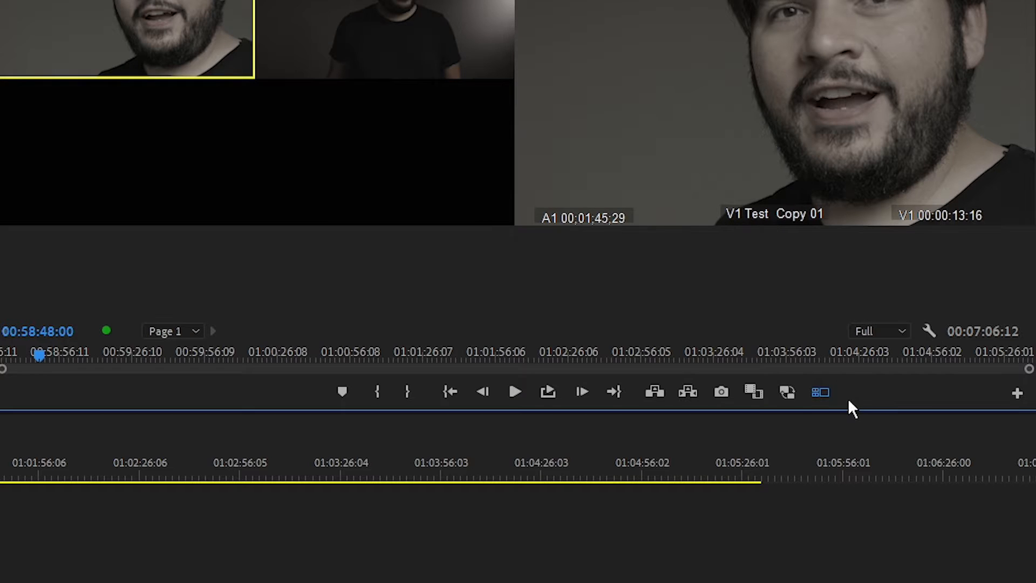
pyautogui.click(820, 393)
pyautogui.click(1017, 394)
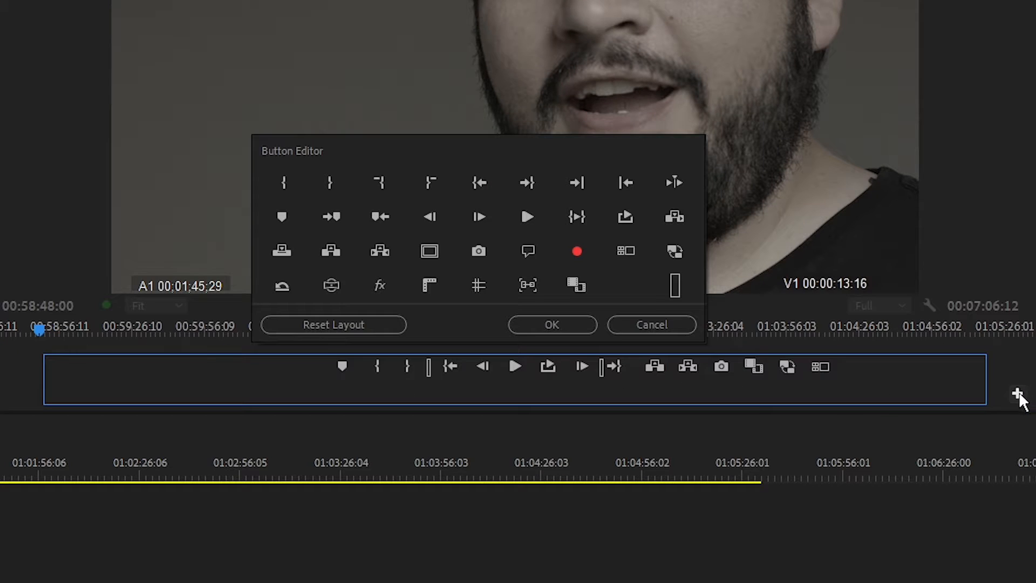
# Add the Toggle Multi-Camera View button to the program monitor's button bar and switch to multi-camera view
pyautogui.moveTo(625, 250); pyautogui.dragTo(825, 373)
pyautogui.click(556, 325)
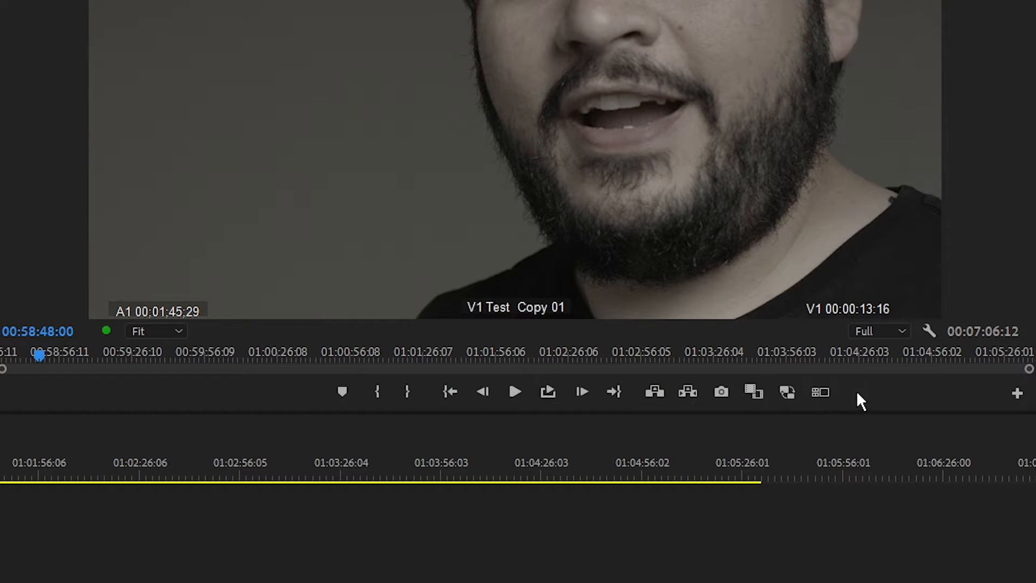
pyautogui.click(820, 392)
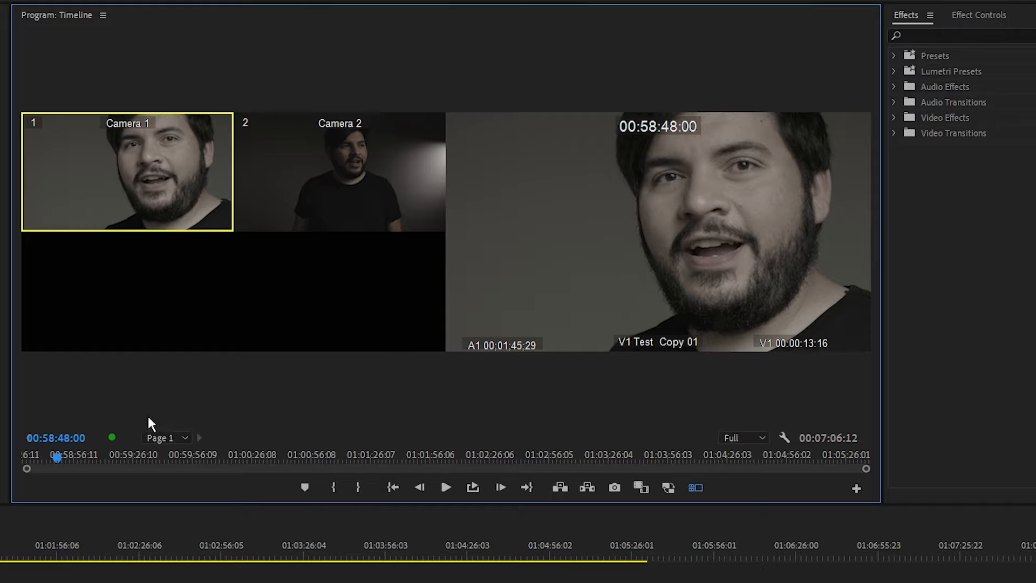
# Play the Timeline sequence and switch live between Camera 1 and Camera 2 to record camera cuts
pyautogui.moveTo(20, 545)
pyautogui.mouseDown()
pyautogui.moveTo(0, 545)
pyautogui.moveTo(15, 546)
pyautogui.mouseUp()
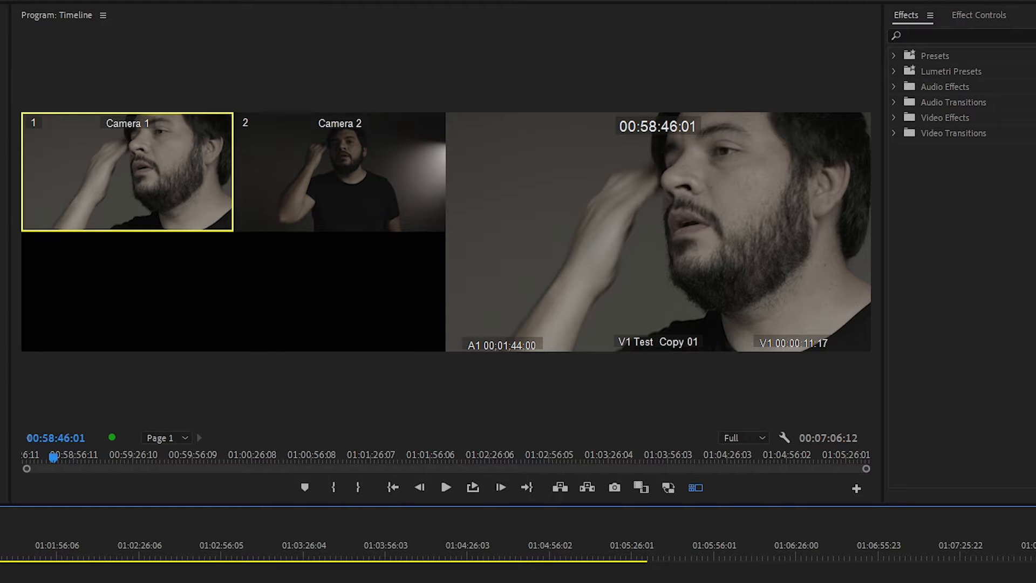
pyautogui.press('space')
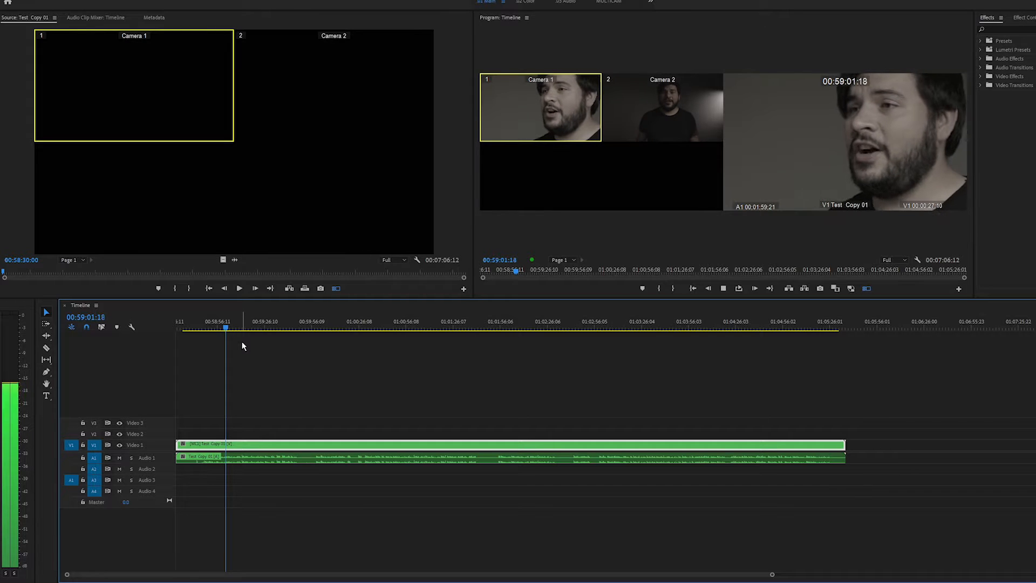
pyautogui.press('space')
pyautogui.click(204, 328)
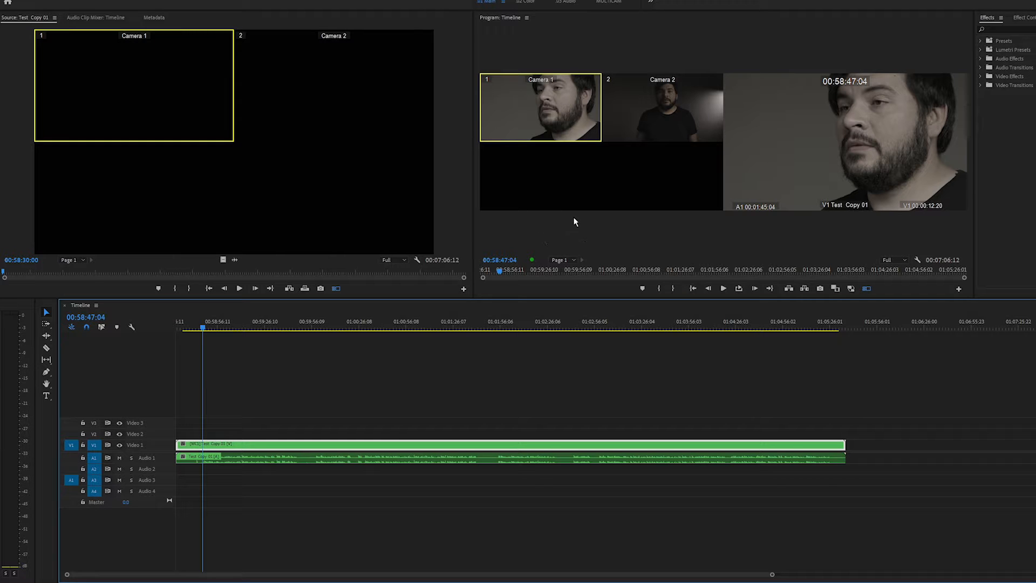
pyautogui.press('space')
pyautogui.click(627, 130)
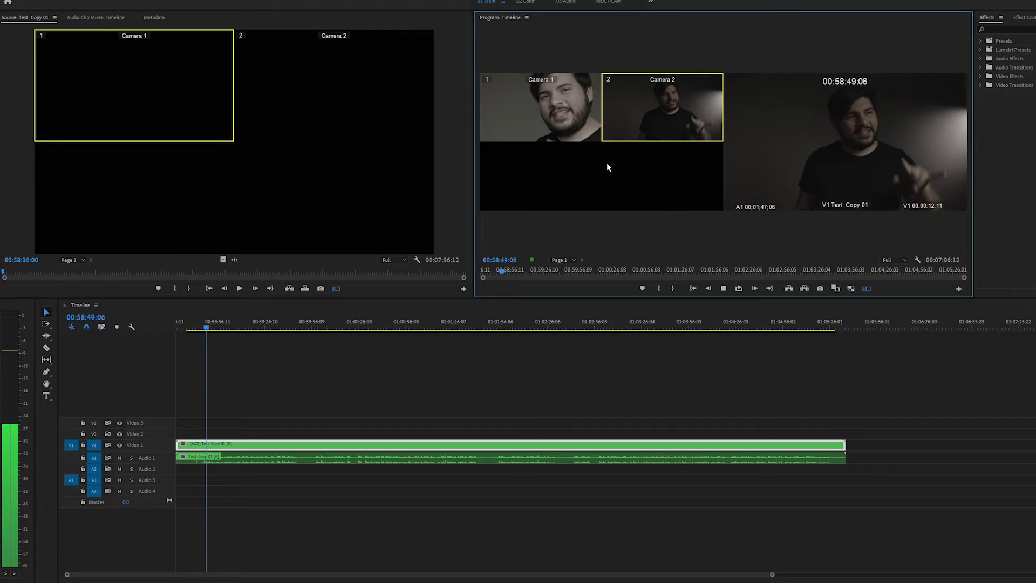
pyautogui.click(566, 127)
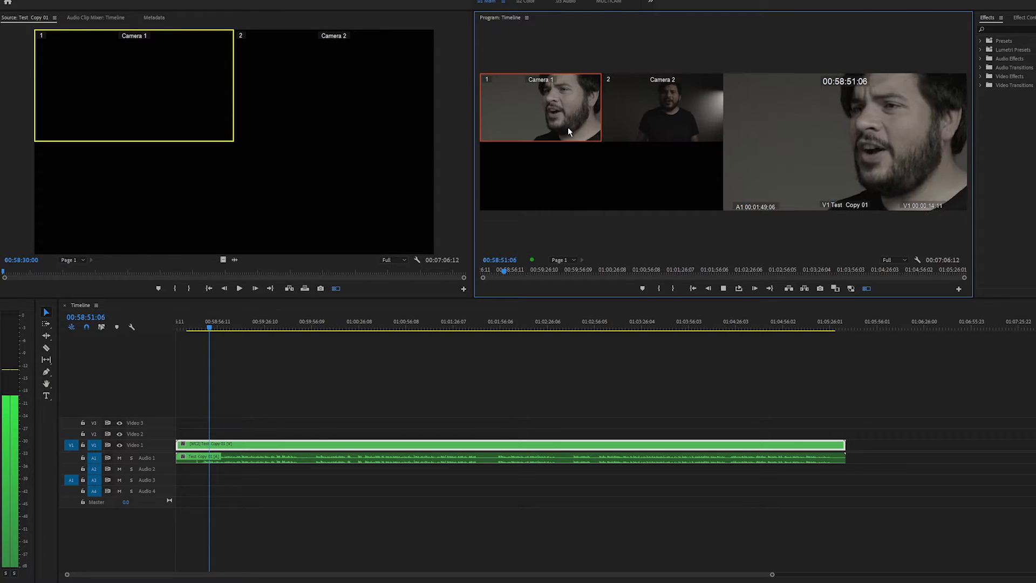
pyautogui.click(643, 124)
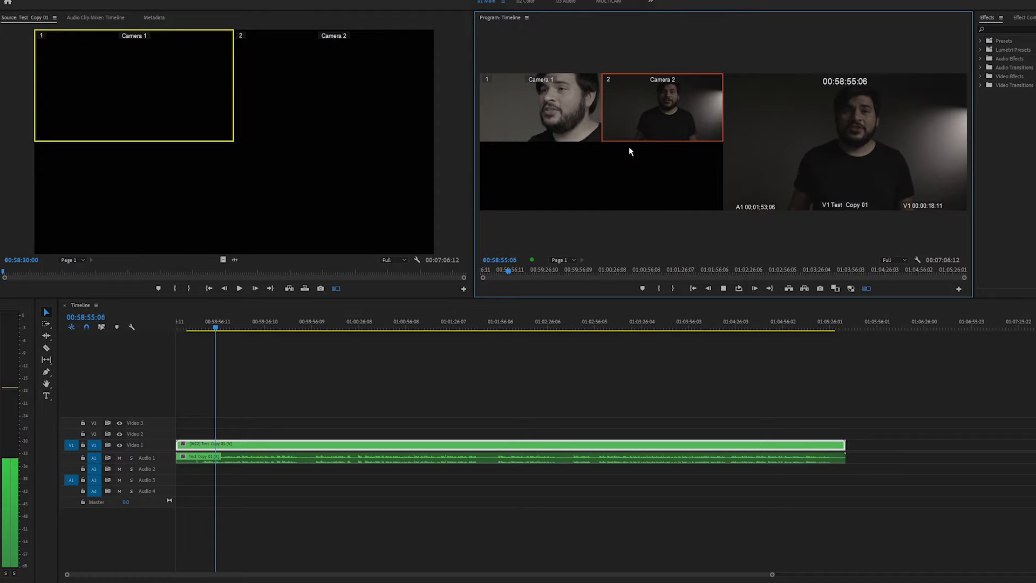
pyautogui.click(562, 125)
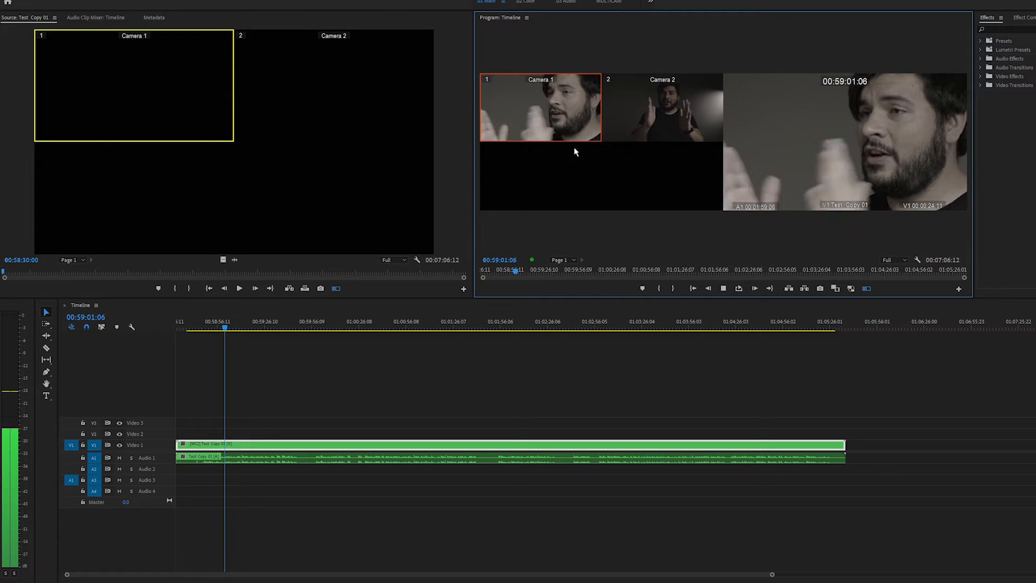
pyautogui.click(635, 127)
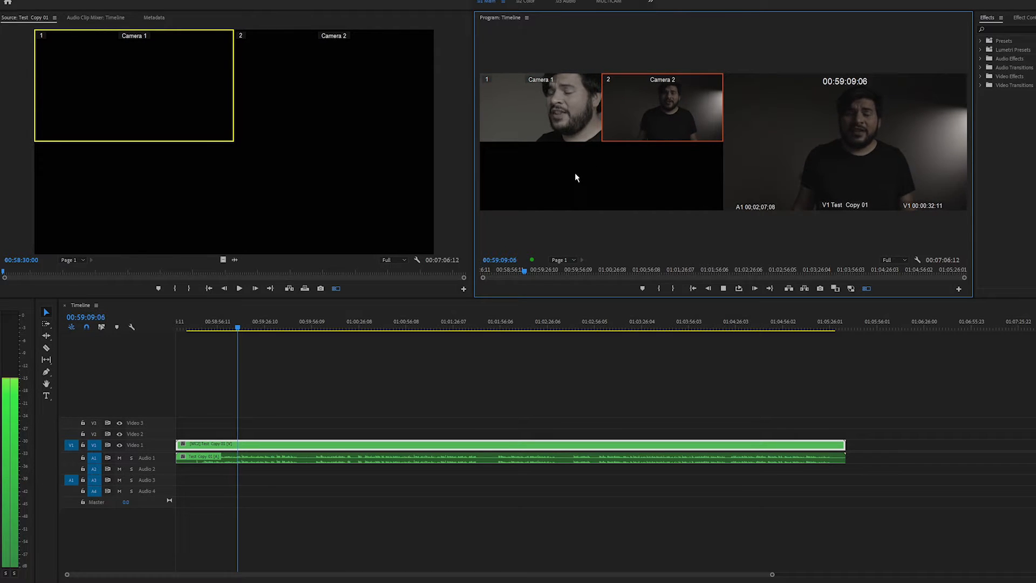
pyautogui.press('space')
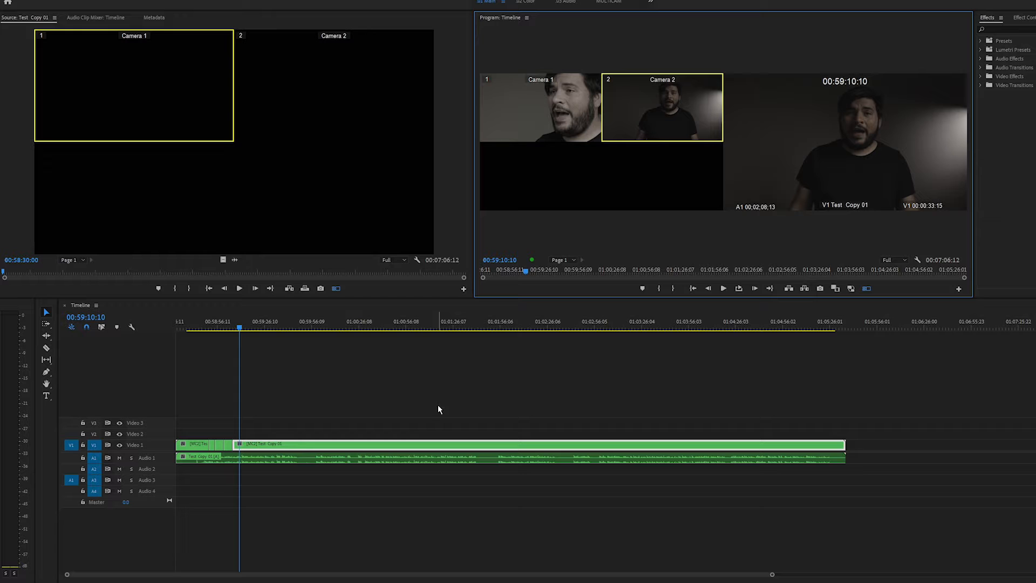
# Mark from 00:59:10:10 to the end of the sequence and extract that section
pyautogui.press('i')
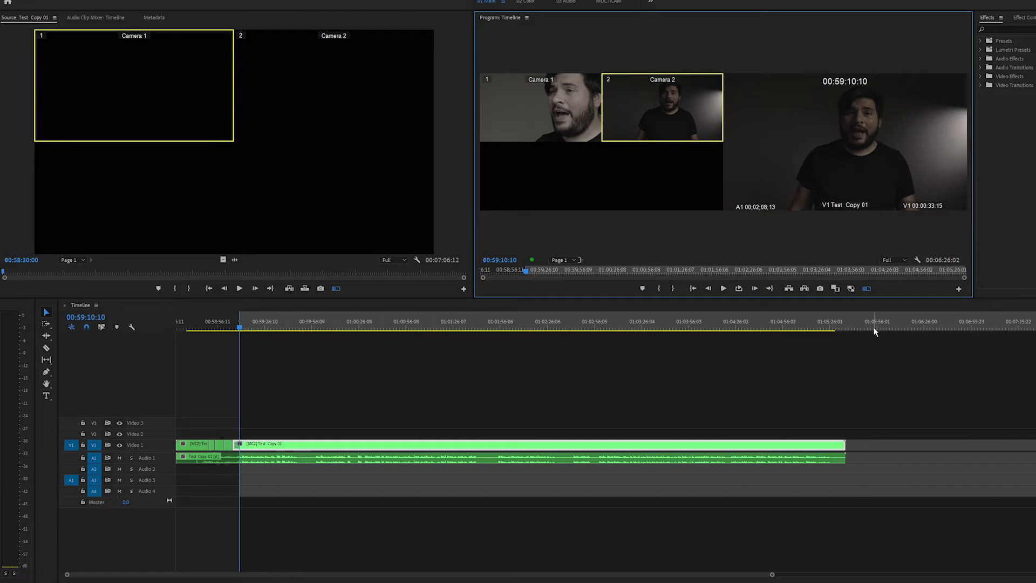
pyautogui.click(869, 330)
pyautogui.press('o')
pyautogui.press("'")
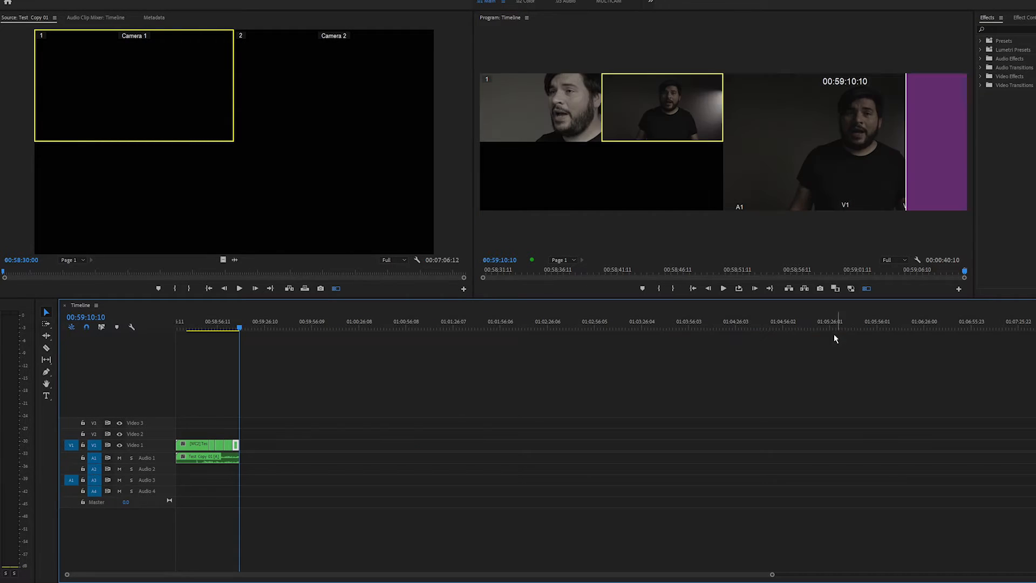
# Mark the opening section at the start of the sequence and extract it
pyautogui.moveTo(200, 327); pyautogui.dragTo(154, 327)
pyautogui.press('o')
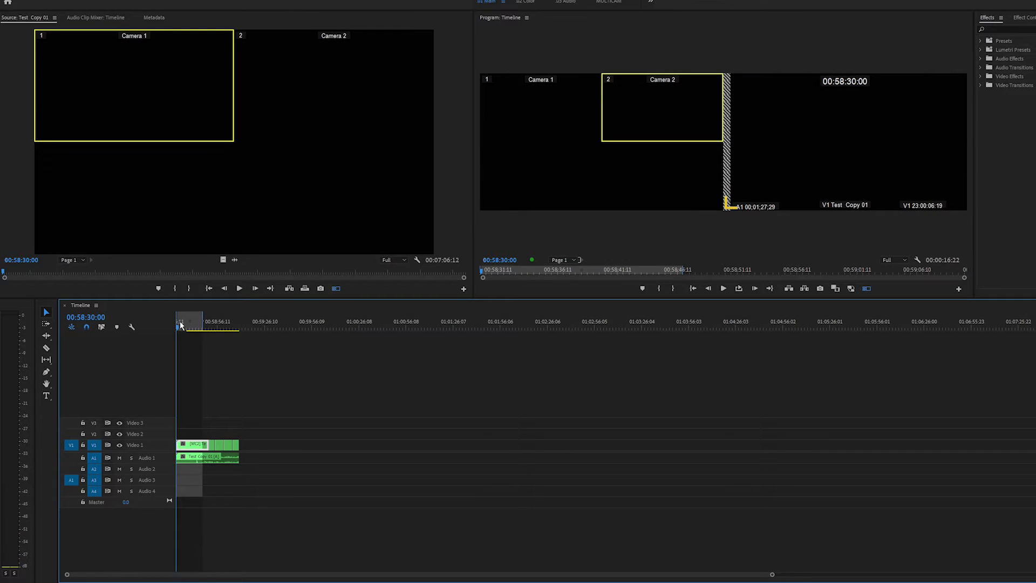
pyautogui.press("'")
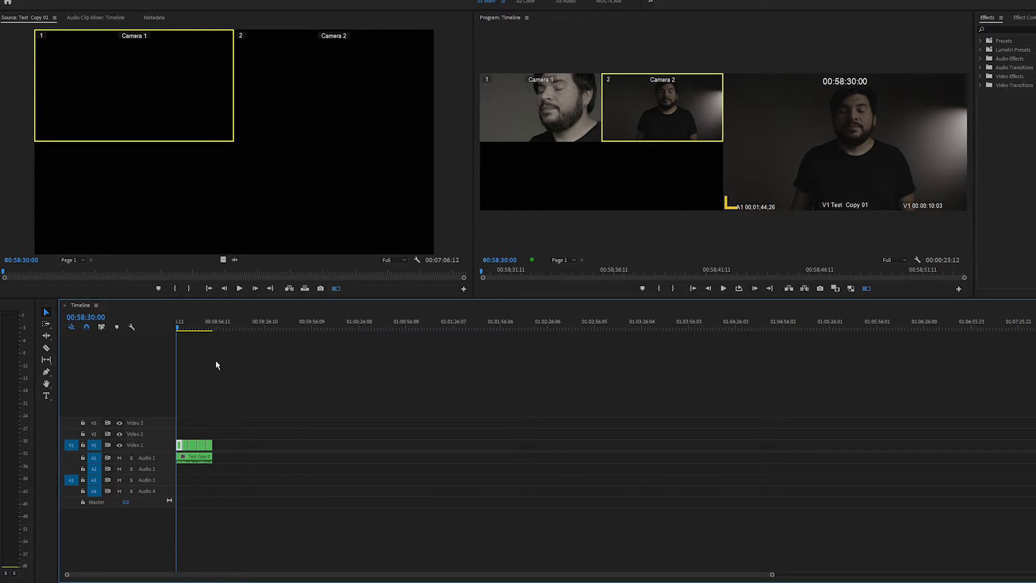
# Roll the edit point between the first two multicam clips slightly earlier
pyautogui.press('=')
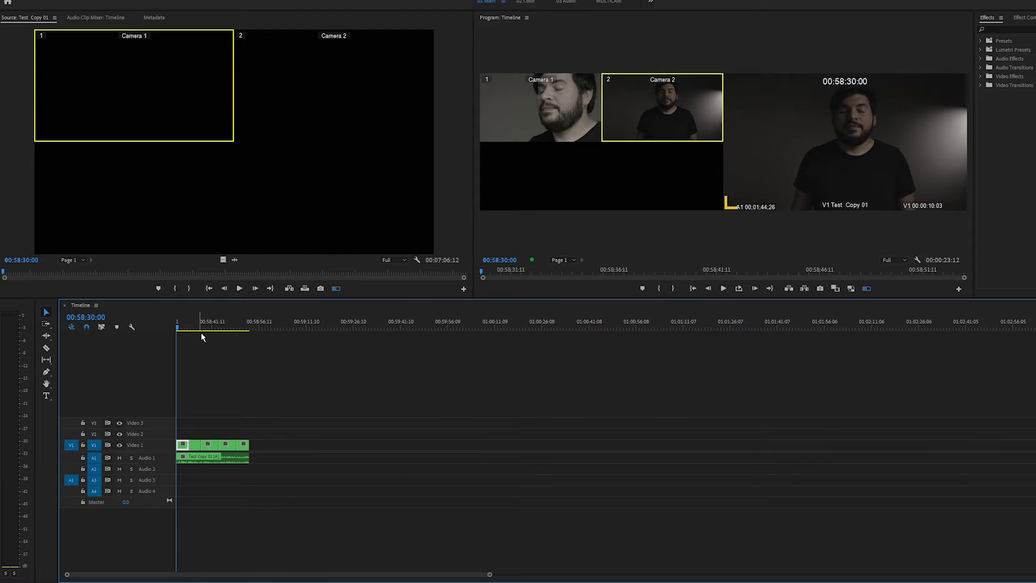
pyautogui.press('=')
pyautogui.press('=')
pyautogui.press('=')
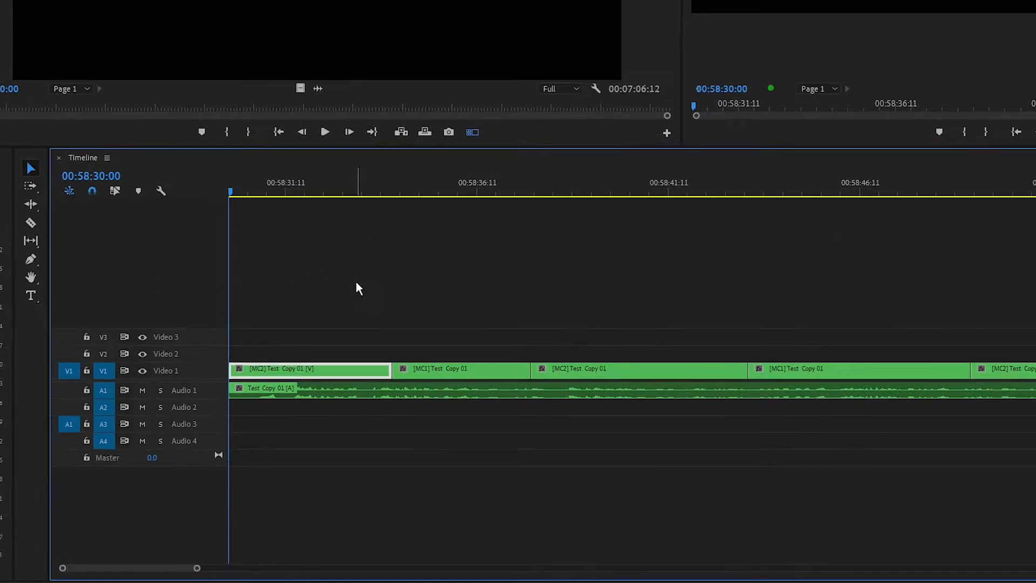
pyautogui.click(30, 205)
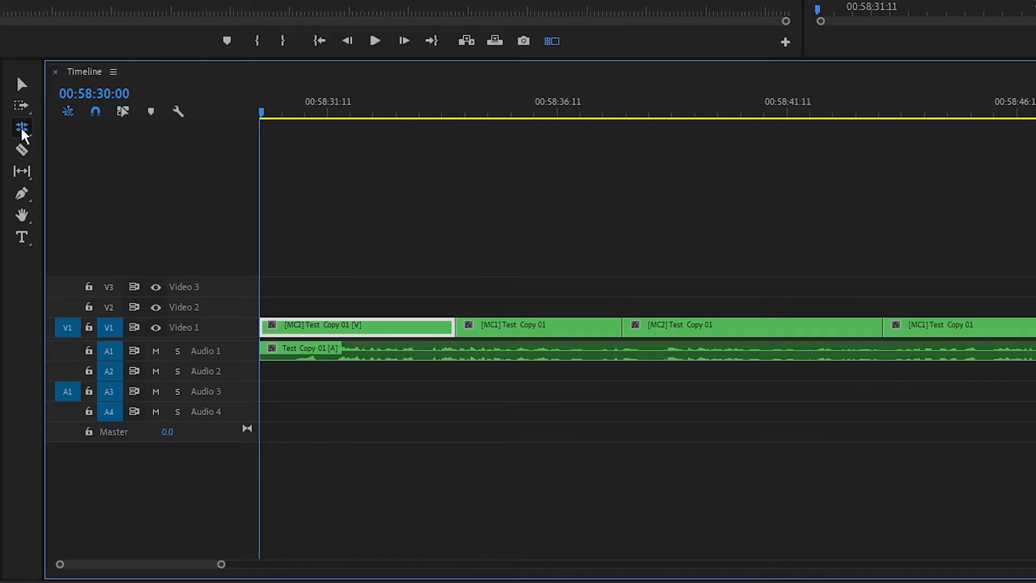
pyautogui.moveTo(25, 135); pyautogui.dragTo(118, 147)
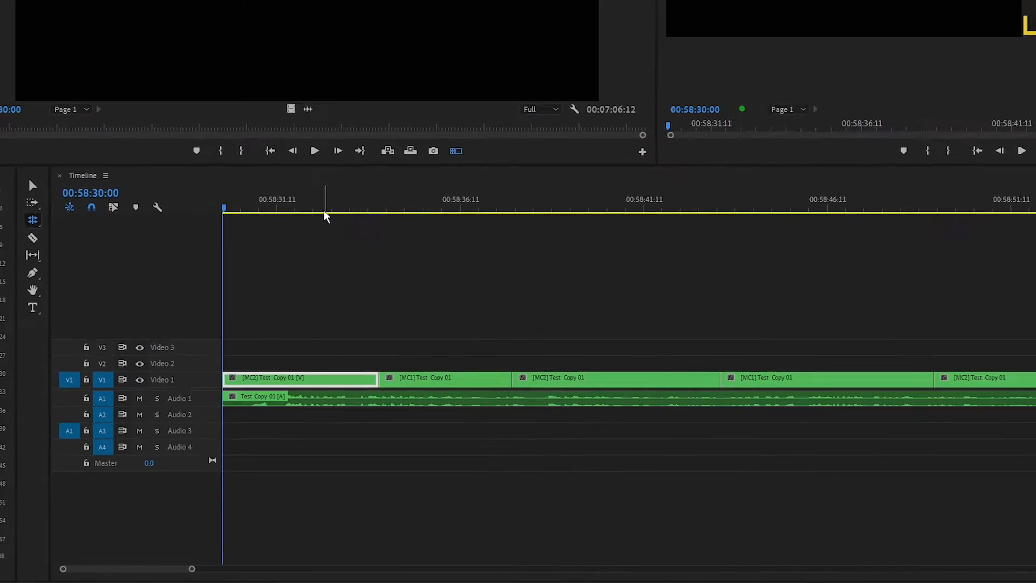
pyautogui.click(422, 116)
pyautogui.moveTo(265, 332); pyautogui.dragTo(295, 334)
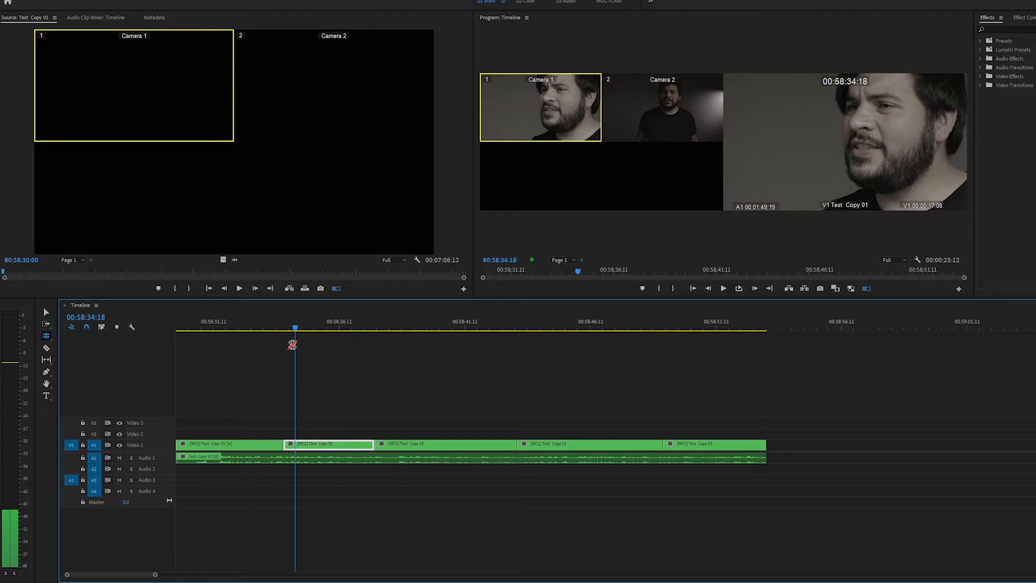
pyautogui.moveTo(283, 444); pyautogui.dragTo(275, 444)
# Cut the multicam clip with the Razor tool at about 00:58:40:18
pyautogui.moveTo(364, 329); pyautogui.dragTo(447, 334)
pyautogui.press('c')
pyautogui.click(448, 445)
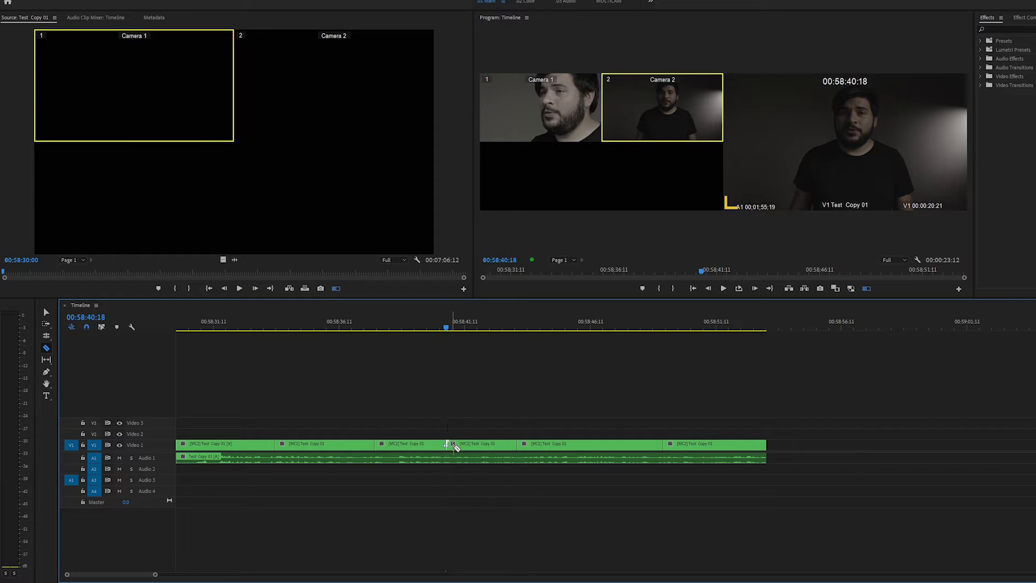
# Switch the clip segment at the playhead to the Camera 2 angle
pyautogui.press('v')
pyautogui.moveTo(428, 326); pyautogui.dragTo(430, 326)
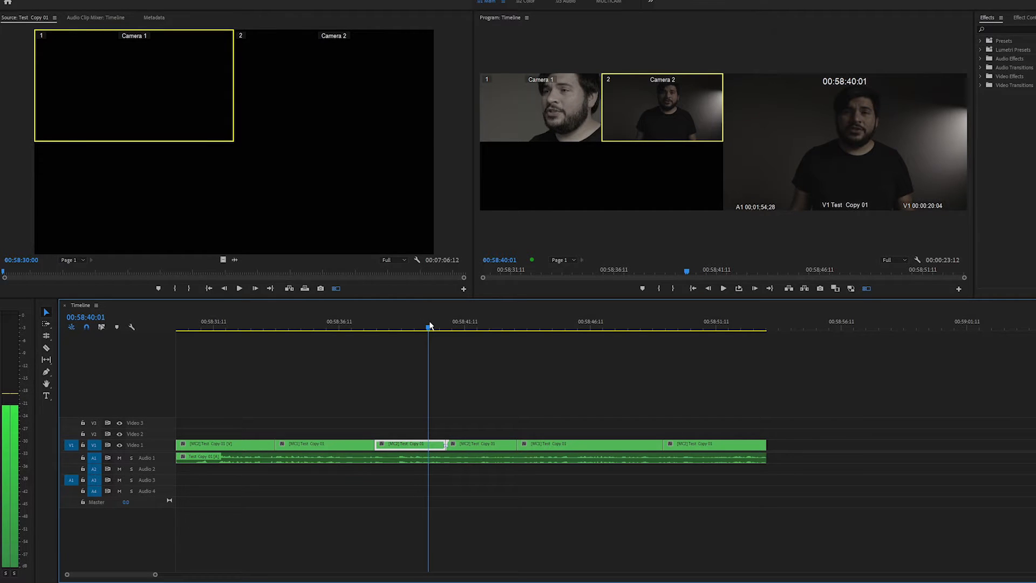
pyautogui.click(562, 128)
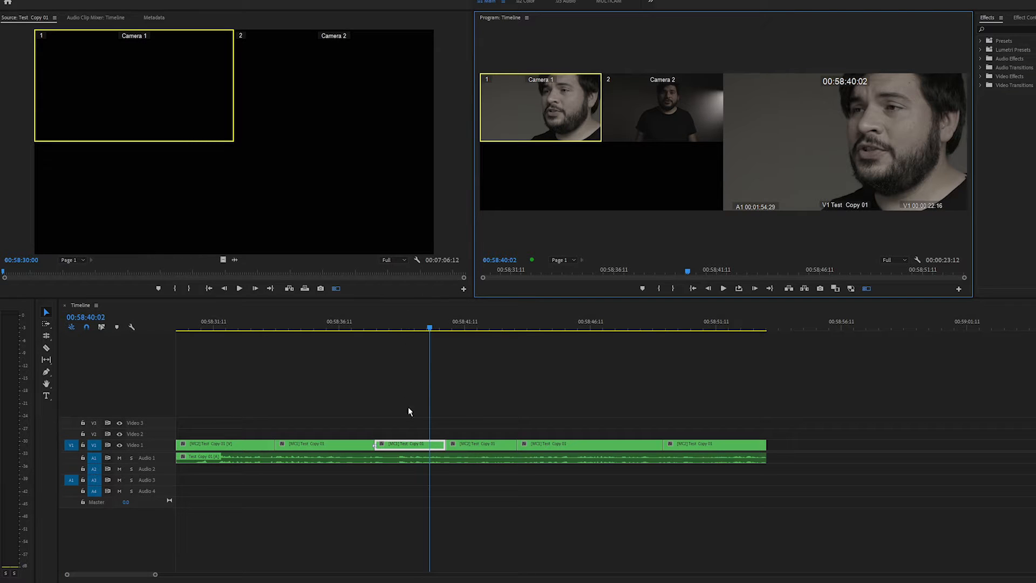
pyautogui.rightClick(414, 448)
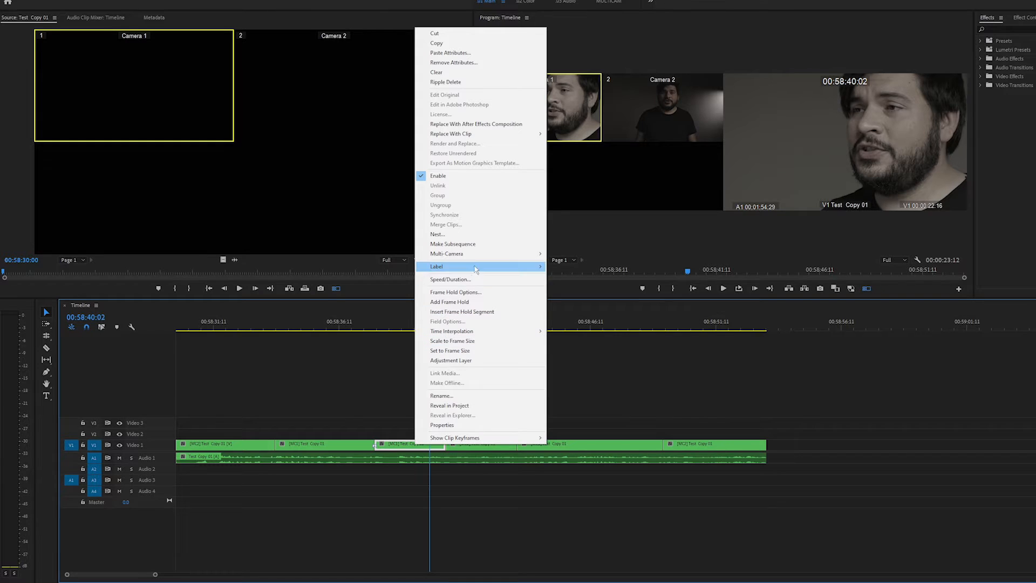
pyautogui.moveTo(488, 258)
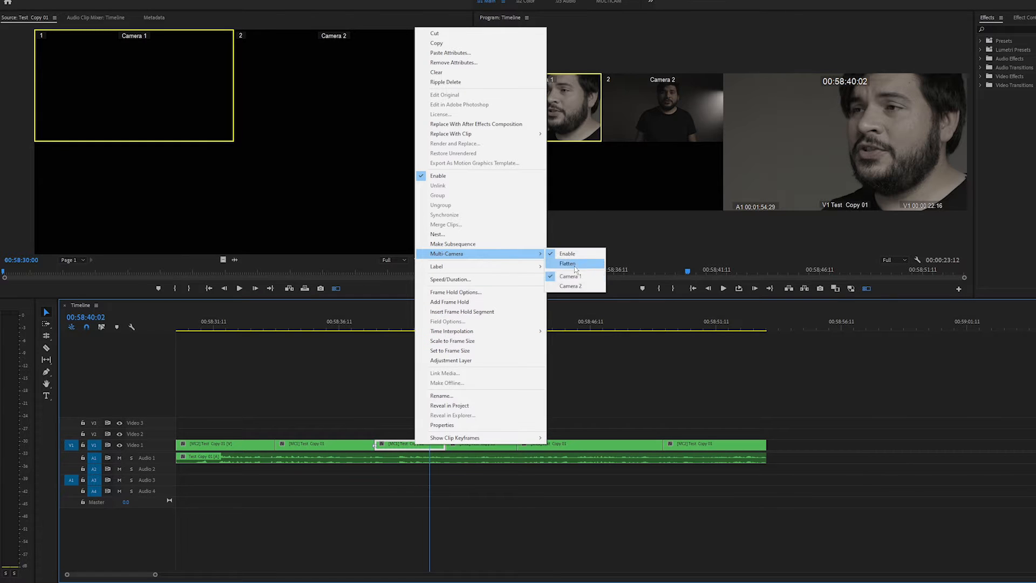
pyautogui.click(591, 291)
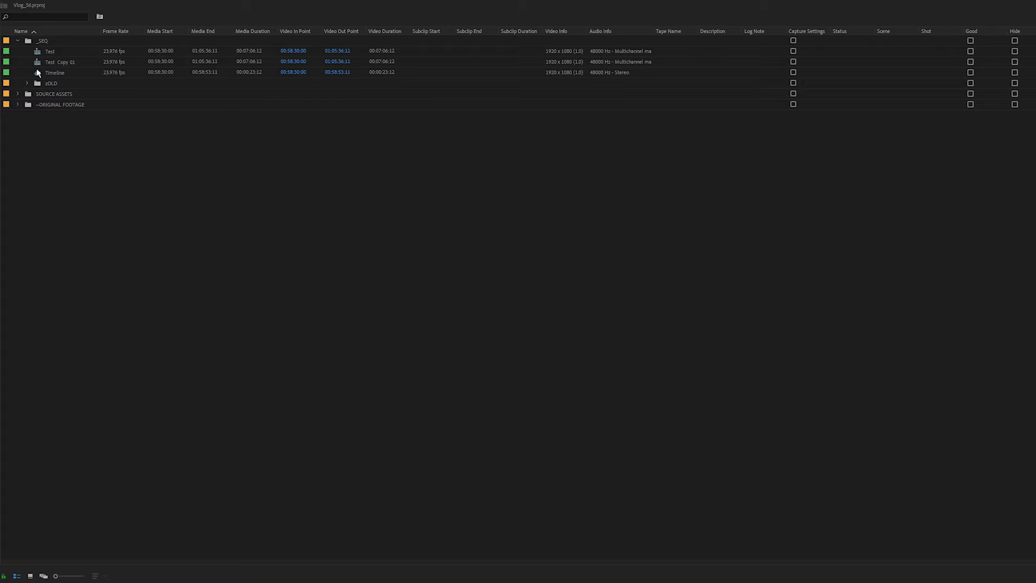
# Duplicate the Timeline sequence and rename the copy Timeline flat
pyautogui.rightClick(37, 72)
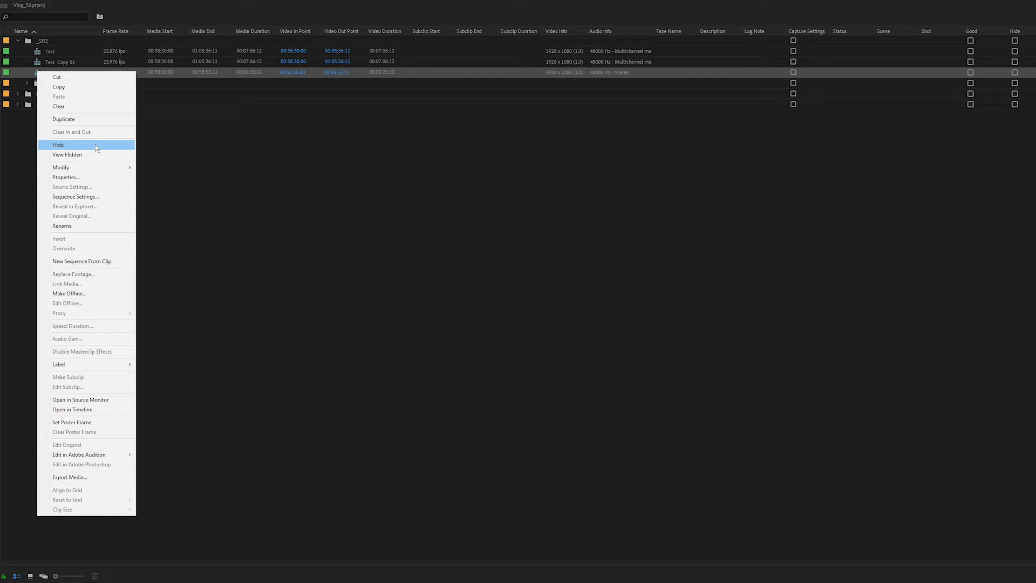
pyautogui.click(103, 120)
pyautogui.click(81, 83)
pyautogui.moveTo(86, 84); pyautogui.dragTo(67, 84)
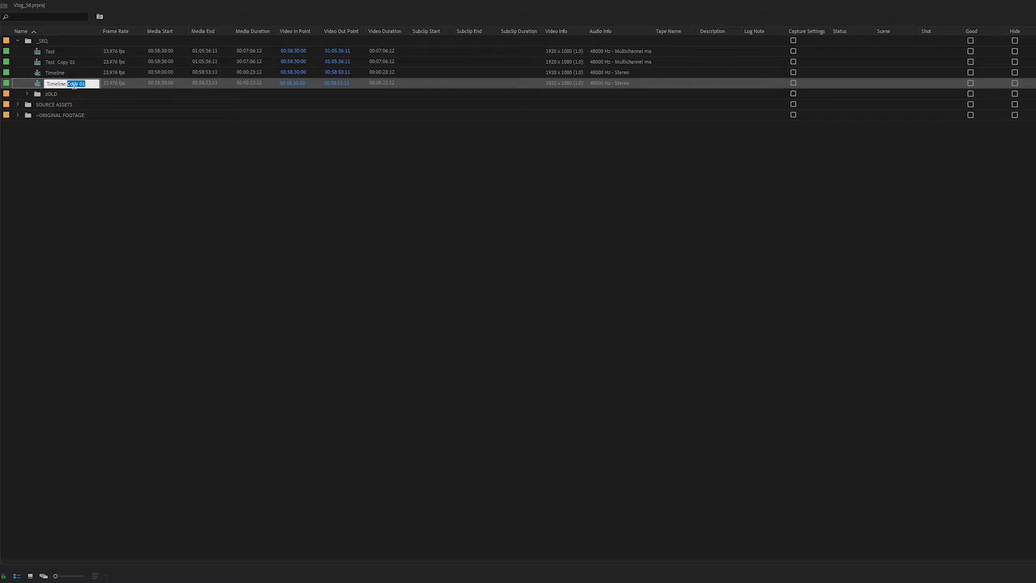
pyautogui.write('f')
pyautogui.press('Tab')
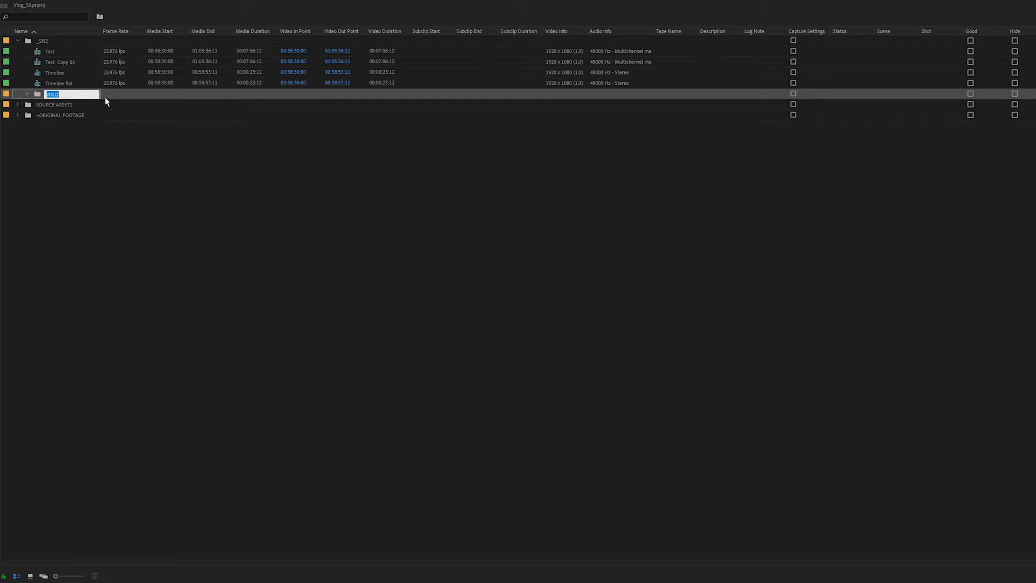
pyautogui.click(38, 84)
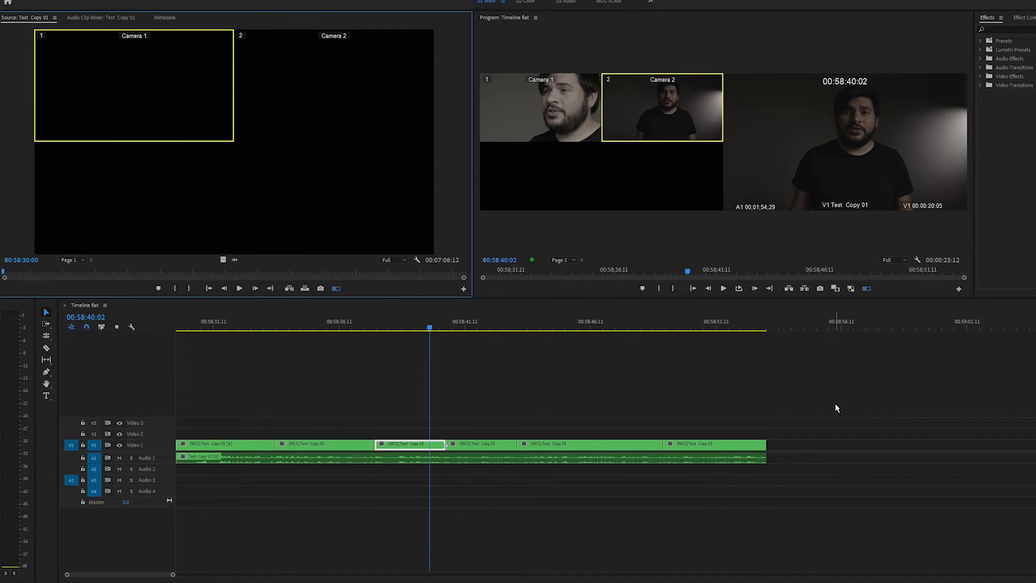
# Select all clips in Timeline flat and flatten the multi-camera clips
pyautogui.moveTo(836, 408); pyautogui.dragTo(220, 448)
pyautogui.rightClick(220, 448)
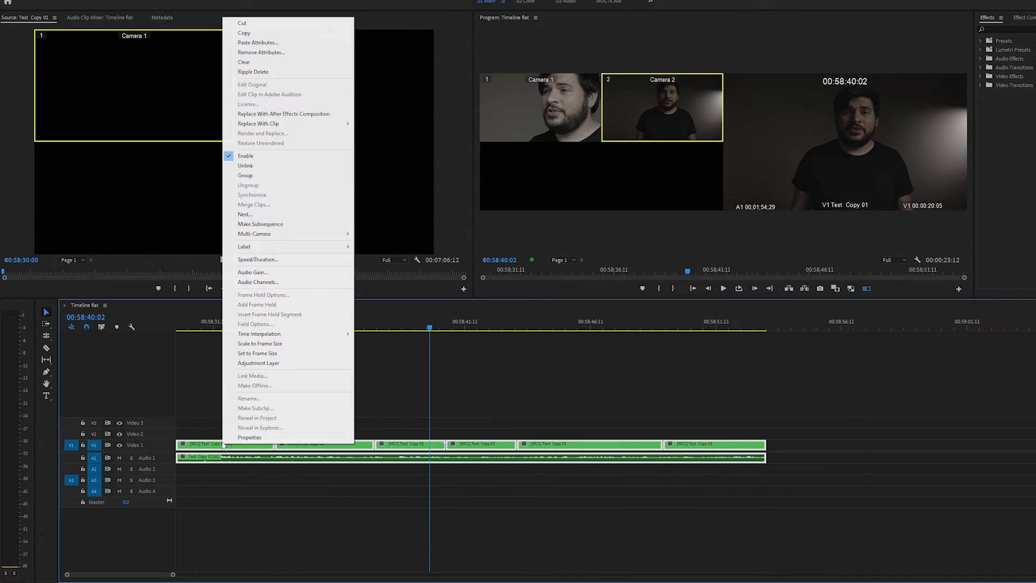
pyautogui.moveTo(290, 236)
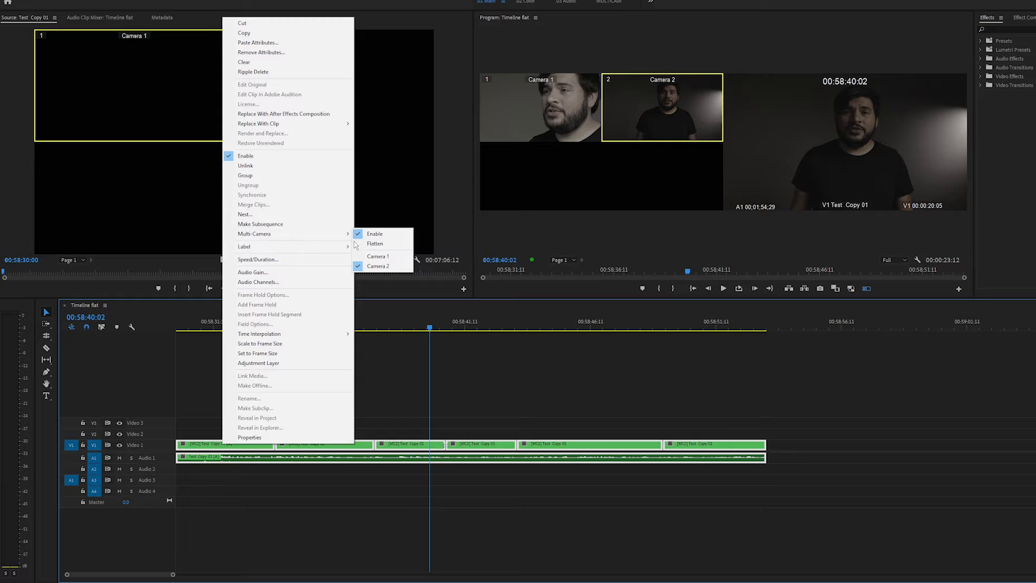
pyautogui.click(392, 247)
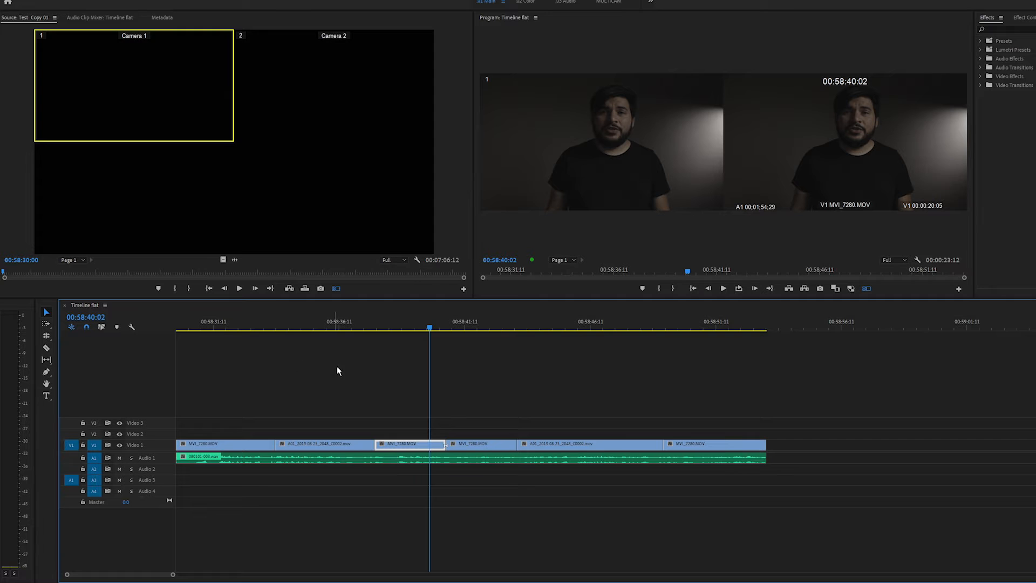
# Ripple-trim the end of the first clip back to about 00:58:32:05 with the Ripple Edit tool
pyautogui.click(213, 325)
pyautogui.moveTo(213, 325); pyautogui.dragTo(763, 360)
pyautogui.moveTo(257, 327); pyautogui.dragTo(233, 328)
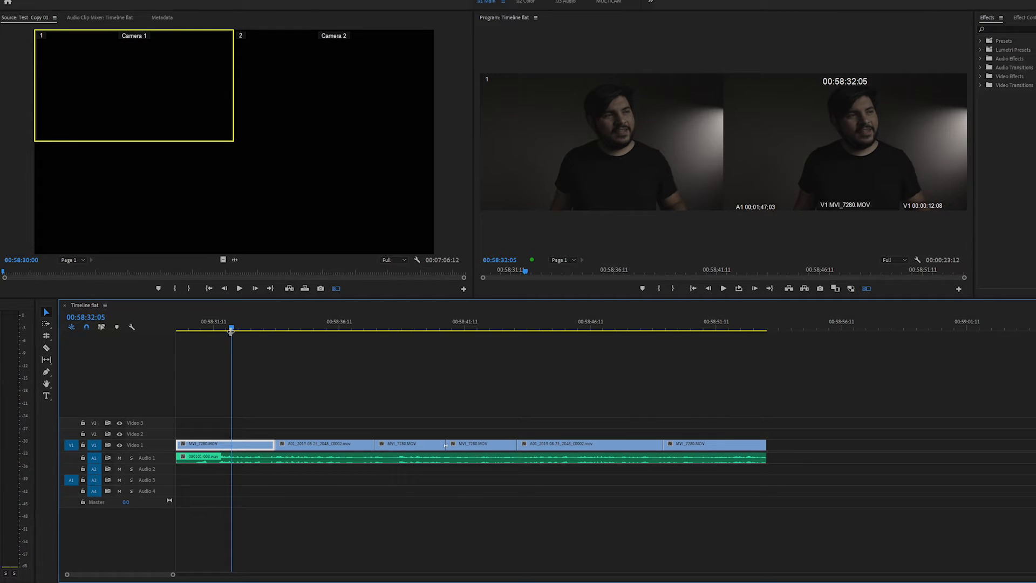
pyautogui.press('b')
pyautogui.moveTo(275, 443); pyautogui.dragTo(231, 442)
pyautogui.click(211, 328)
pyautogui.moveTo(212, 331); pyautogui.dragTo(269, 332)
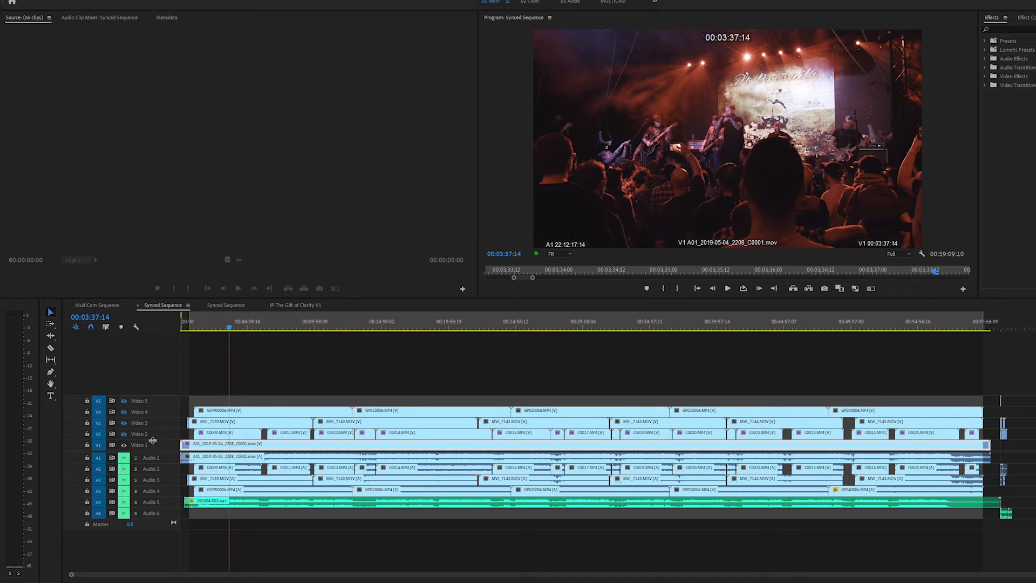
# Toggle the Video 3 track output in the Synced Sequence
pyautogui.click(124, 423)
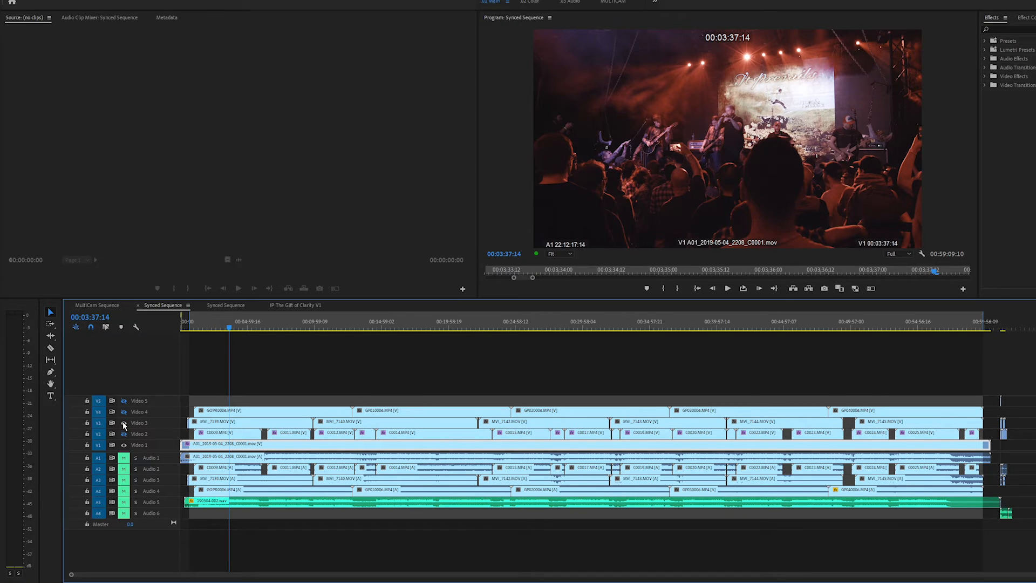
# Toggle the Video 4, Video 3 and Video 2 track outputs in Synced Sequence to compare angles around 00:18:07:20
pyautogui.click(125, 411)
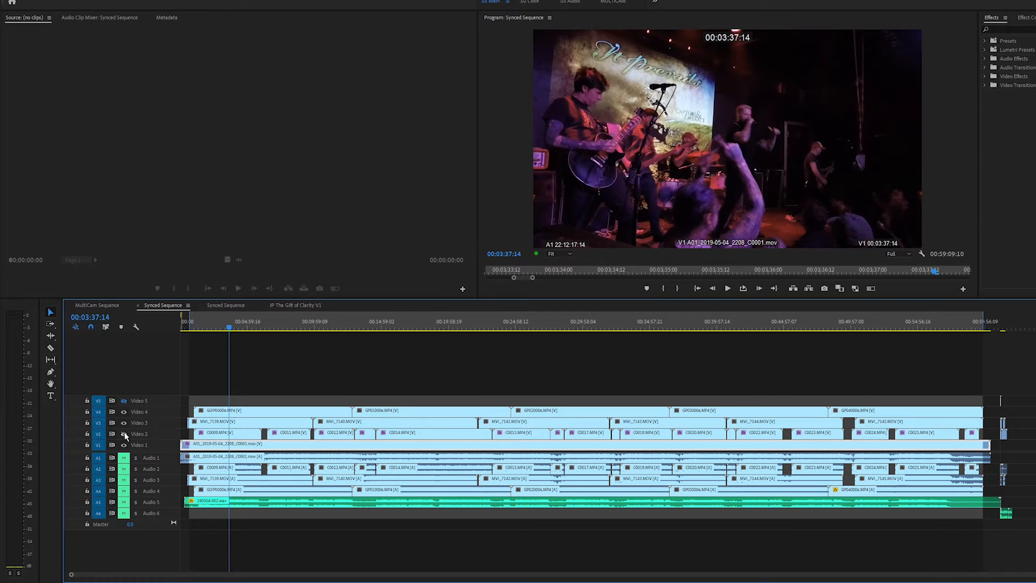
pyautogui.click(124, 411)
pyautogui.click(124, 423)
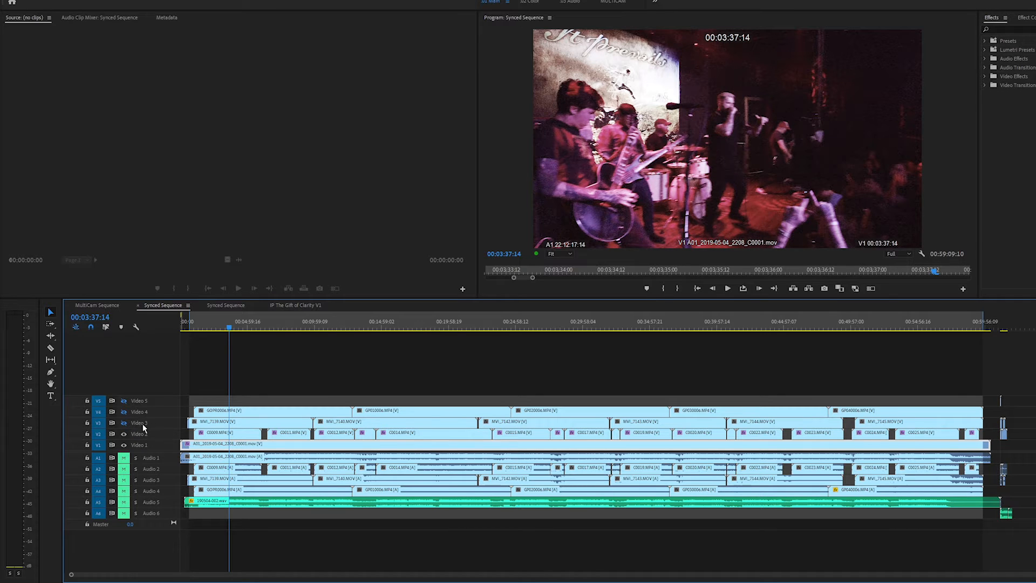
pyautogui.click(125, 412)
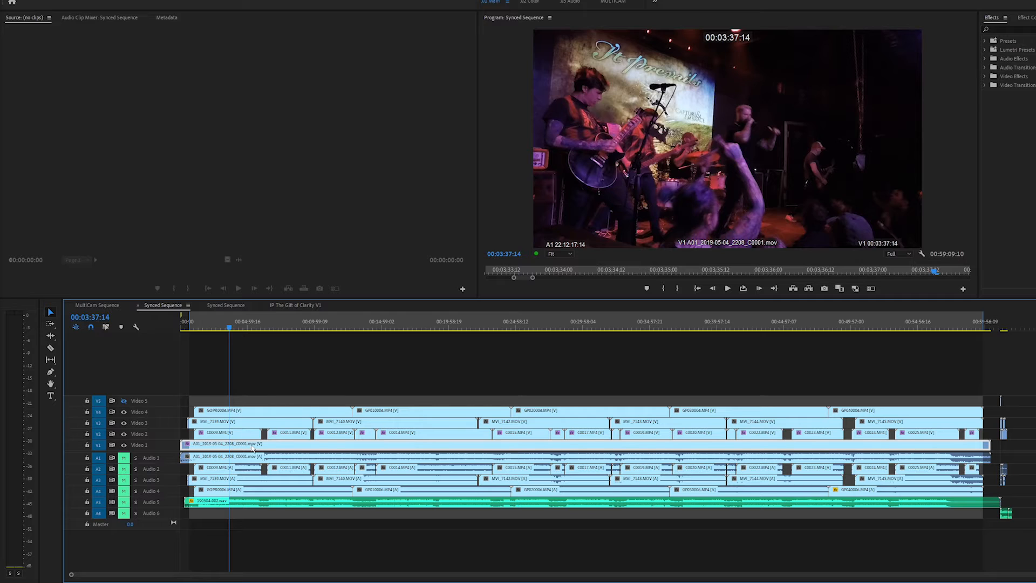
pyautogui.click(424, 328)
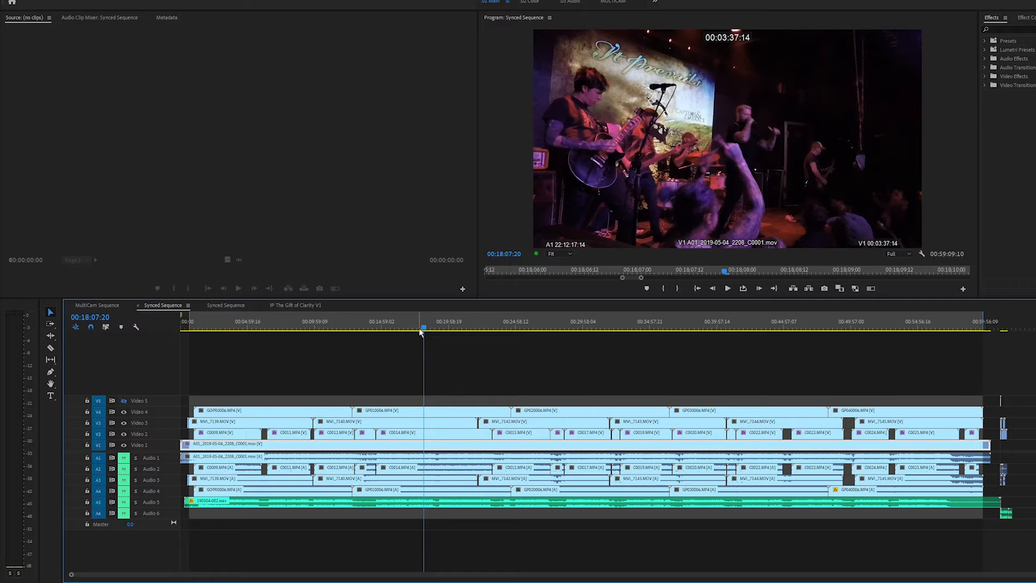
pyautogui.click(124, 423)
pyautogui.click(124, 433)
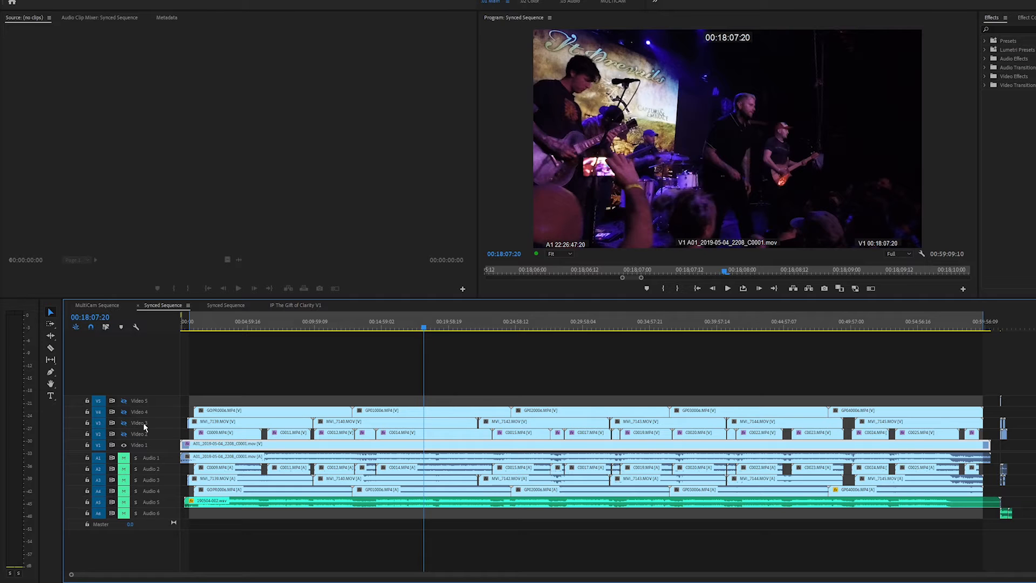
# Open MultiCam Sequence, switch the Program Monitor to multi-camera view, and scrub the playhead to about 01:06:35:17
pyautogui.click(105, 306)
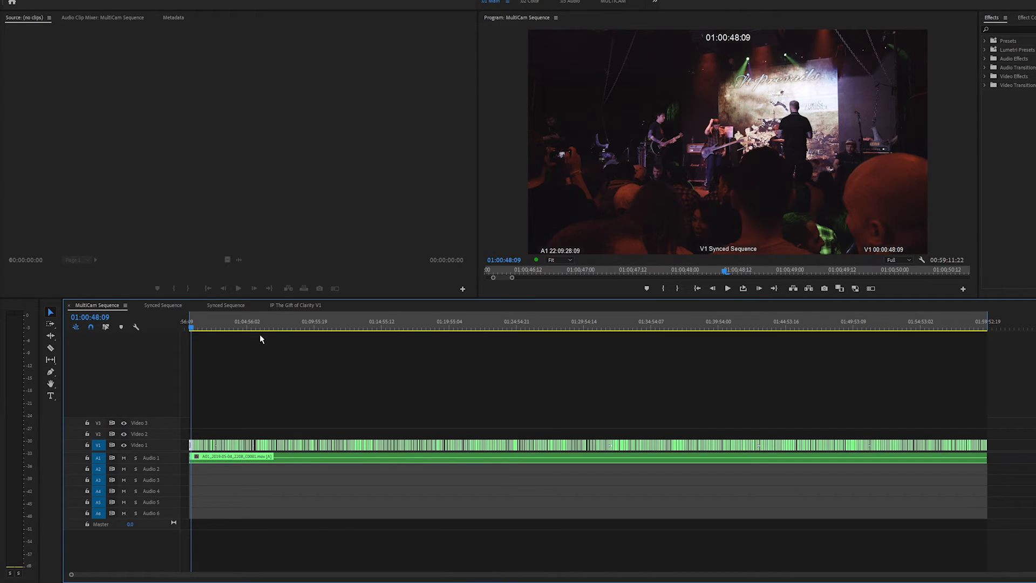
pyautogui.click(871, 288)
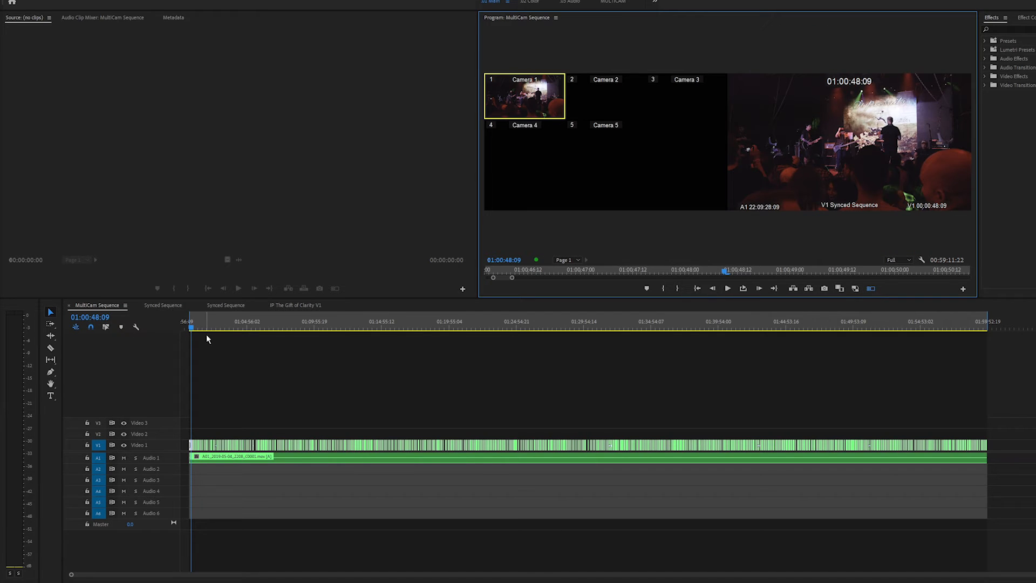
pyautogui.click(239, 327)
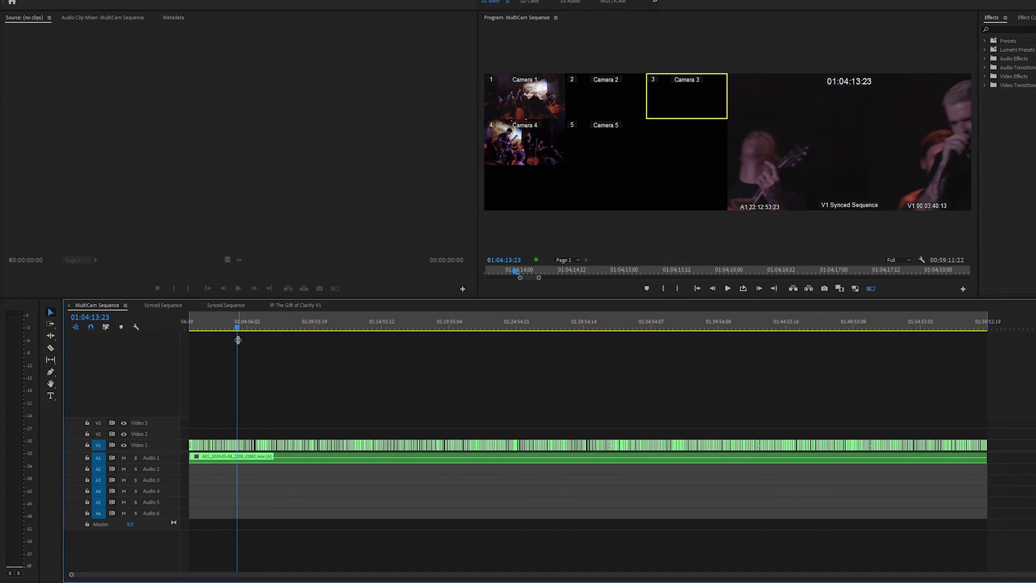
pyautogui.click(271, 329)
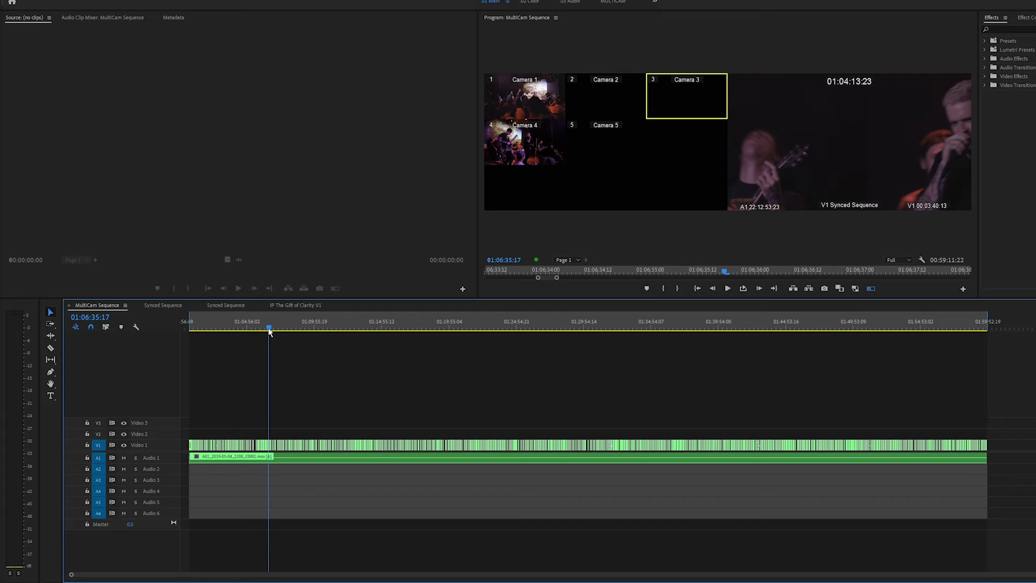
pyautogui.click(268, 329)
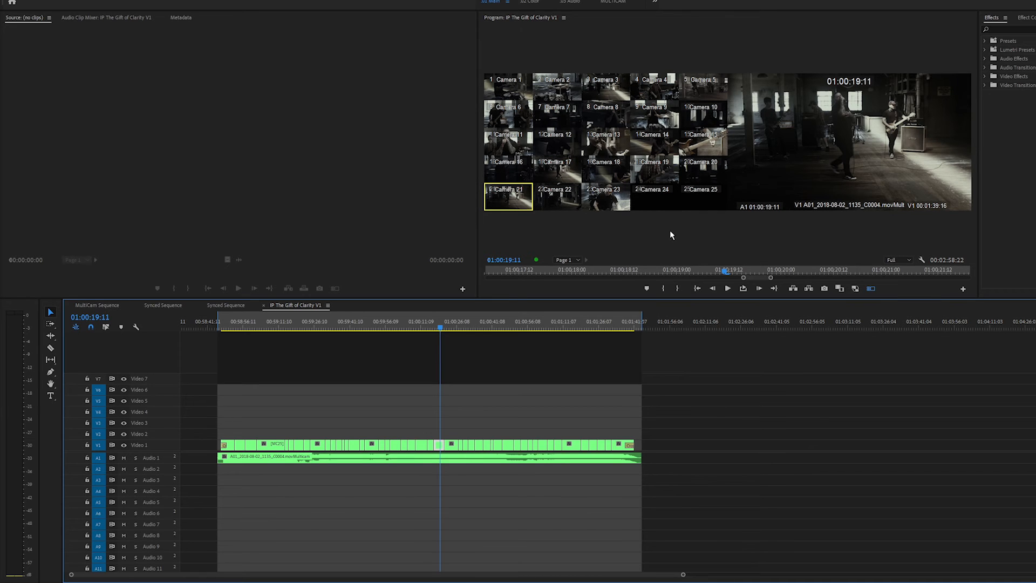
# Open Synced Sequence with its timeline panel maximized to review the stacked camera tracks, then return to IP The Gift of Clarity V1
pyautogui.click(226, 305)
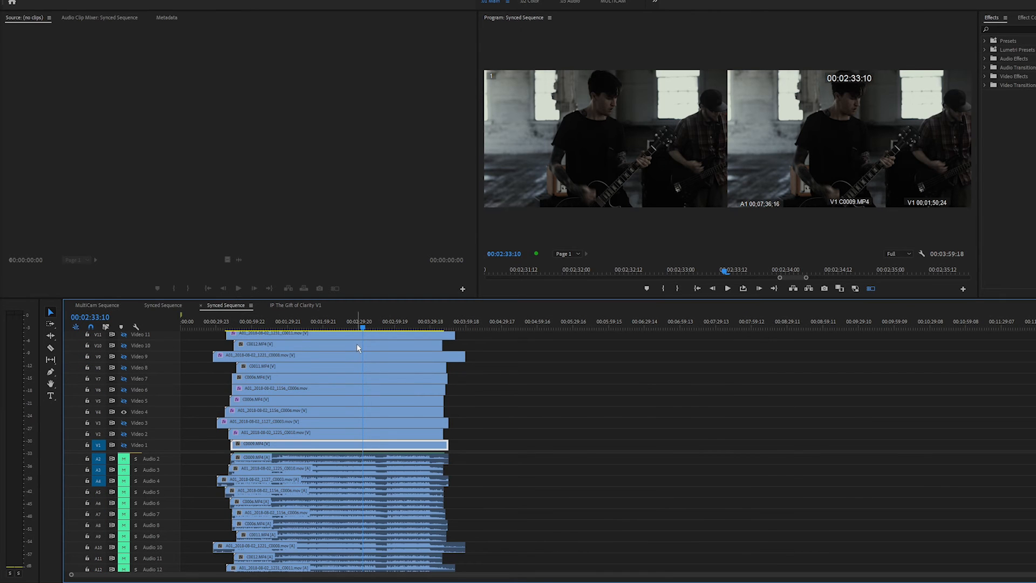
pyautogui.press('`')
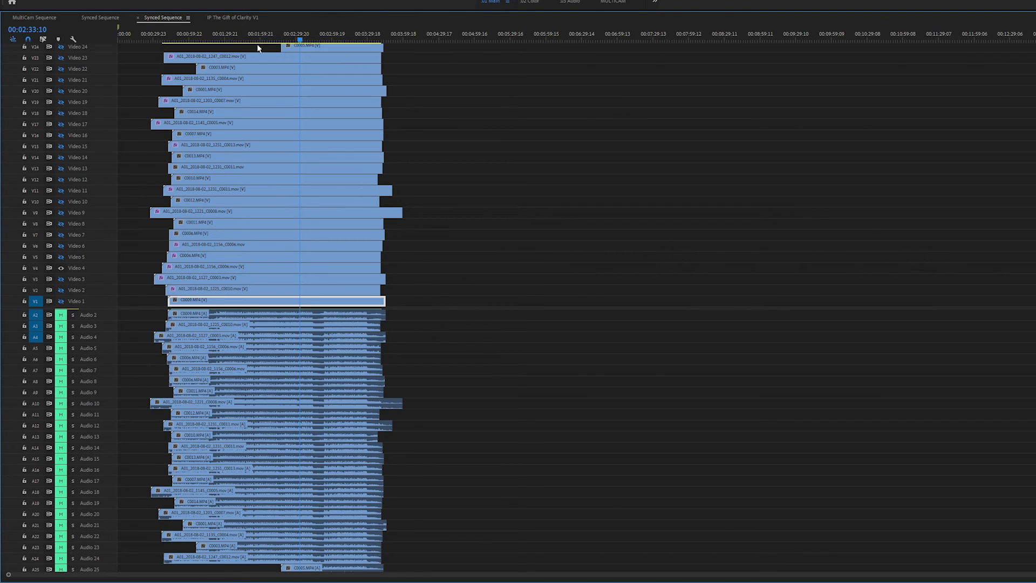
pyautogui.press('`')
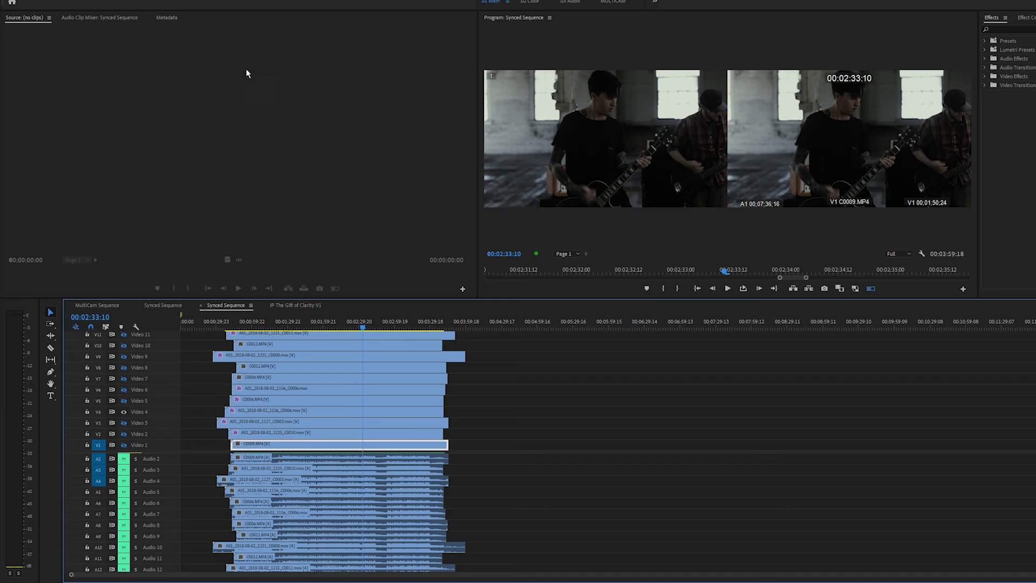
pyautogui.click(293, 306)
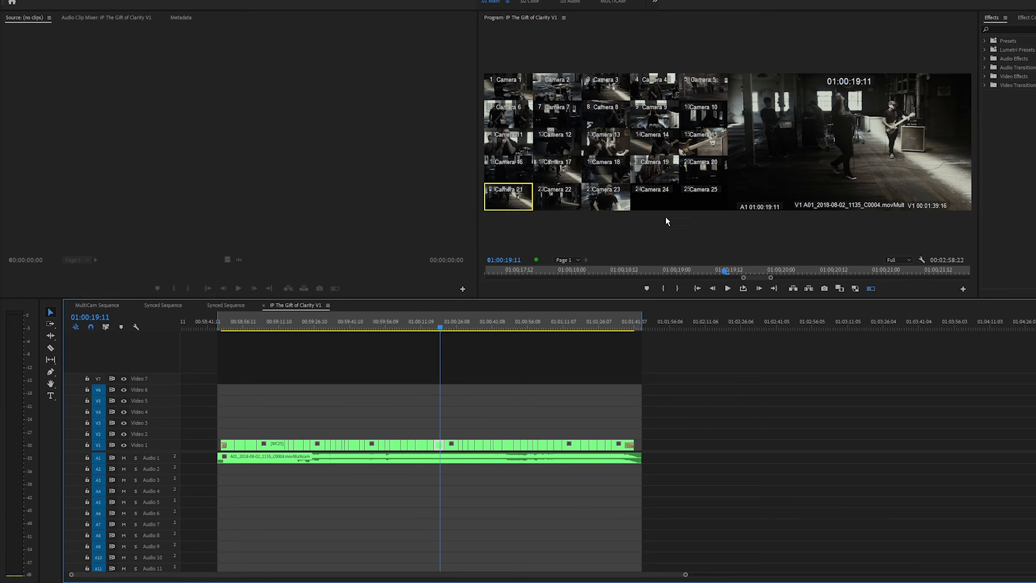